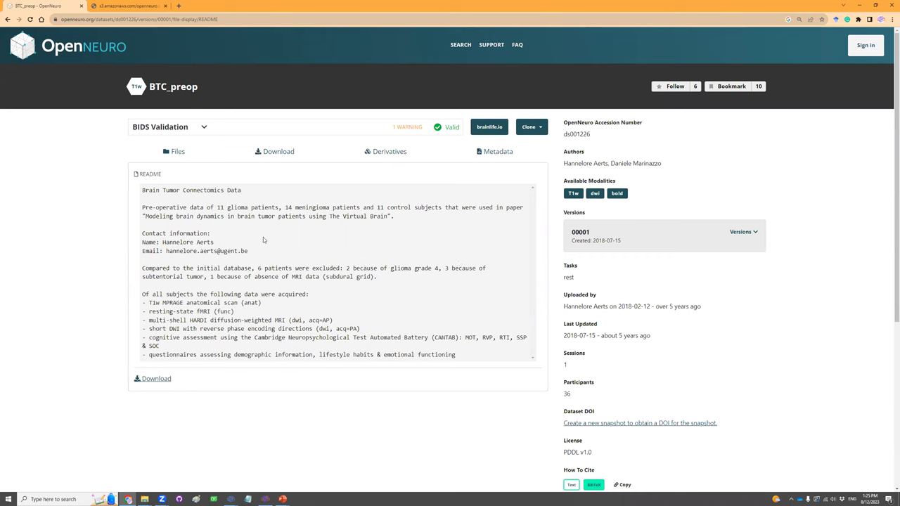
- Check sub-PAT26's row and its tumor type in the dataset's participants table
left_click(133, 6)
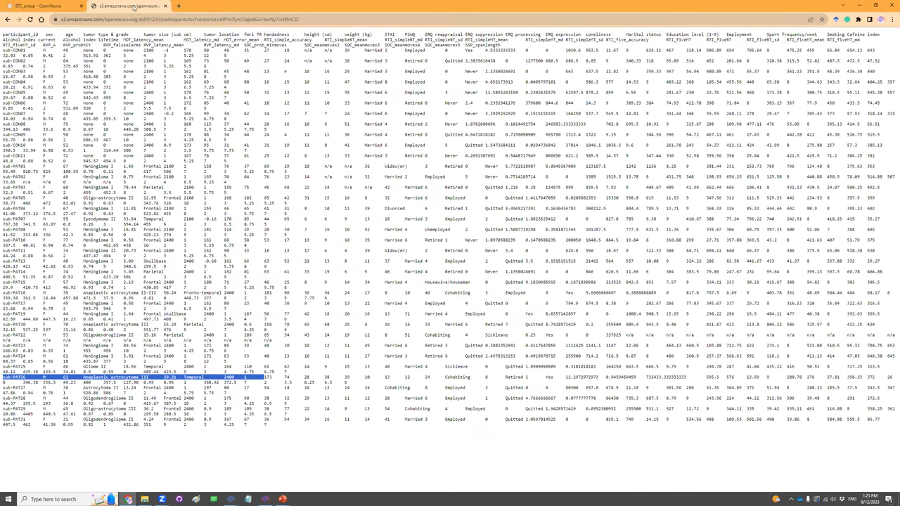
left_click(15, 376)
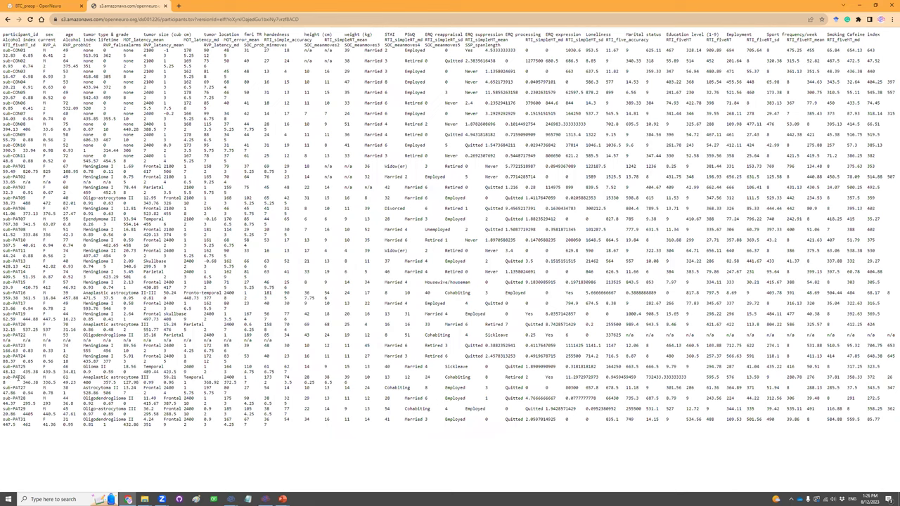
double_click(26, 376)
double_click(125, 376)
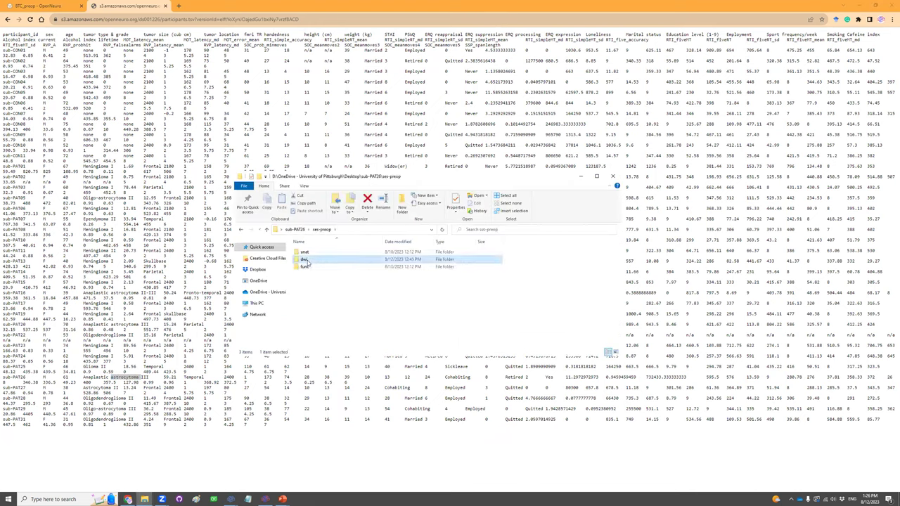
- Look through the anat and dwi folders of sub-PAT26's ses-preop session, locating the T1w image and the FIB file
double_click(305, 258)
left_click(321, 229)
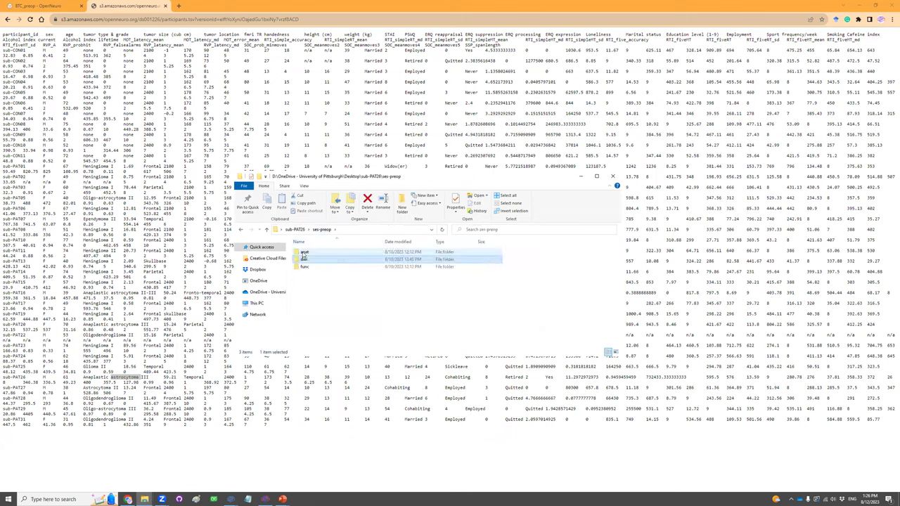
double_click(330, 252)
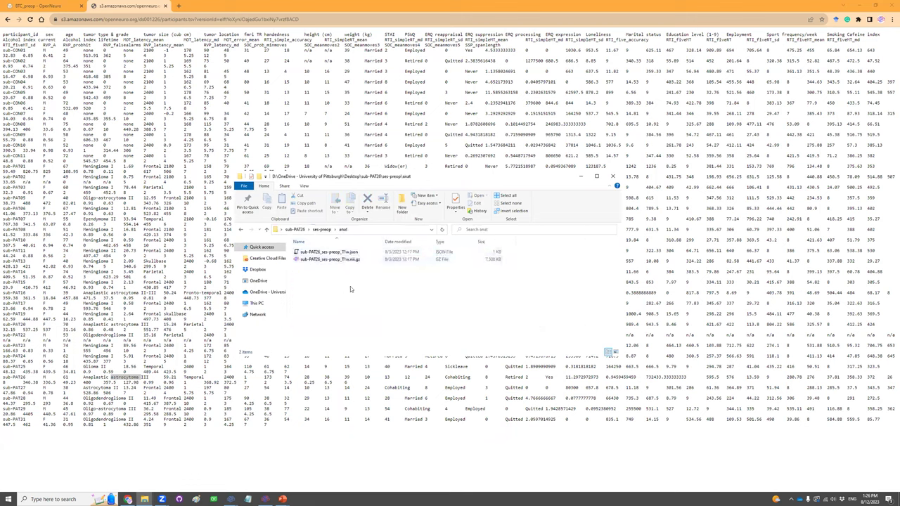
left_click(321, 230)
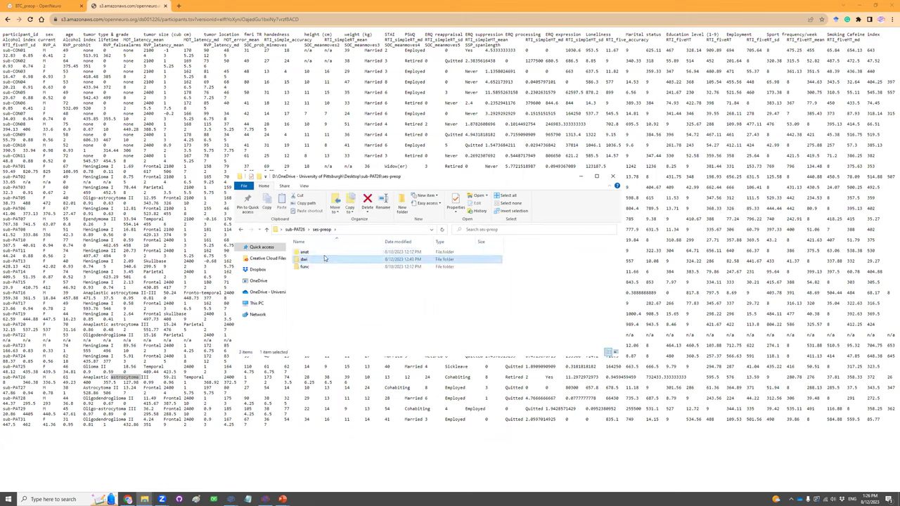
double_click(330, 259)
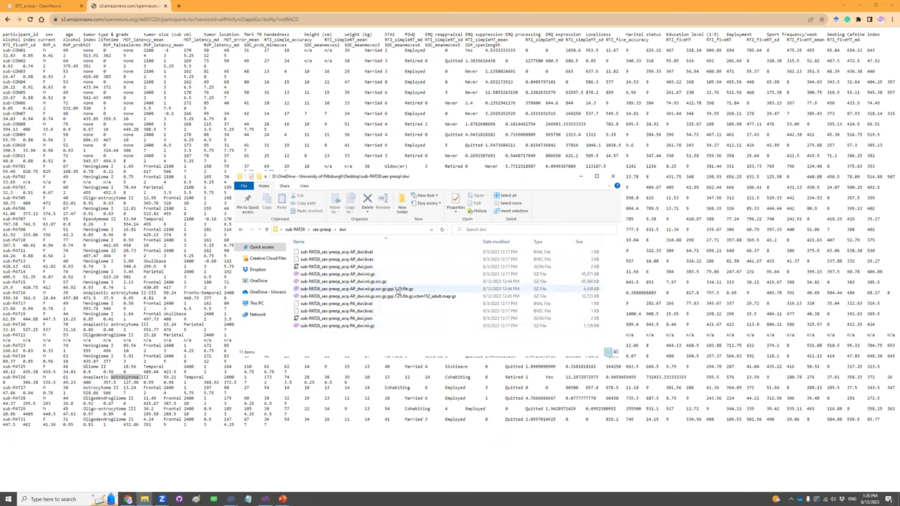
left_click(397, 291)
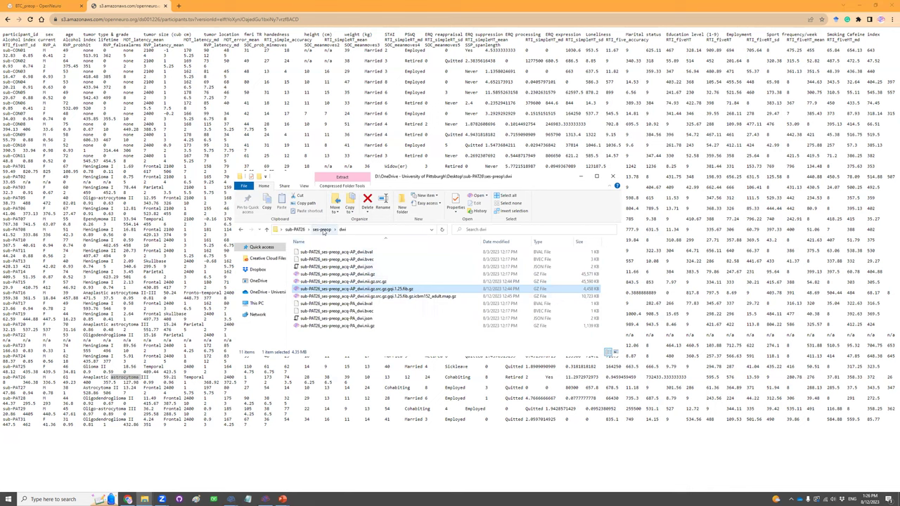
left_click(321, 230)
double_click(313, 255)
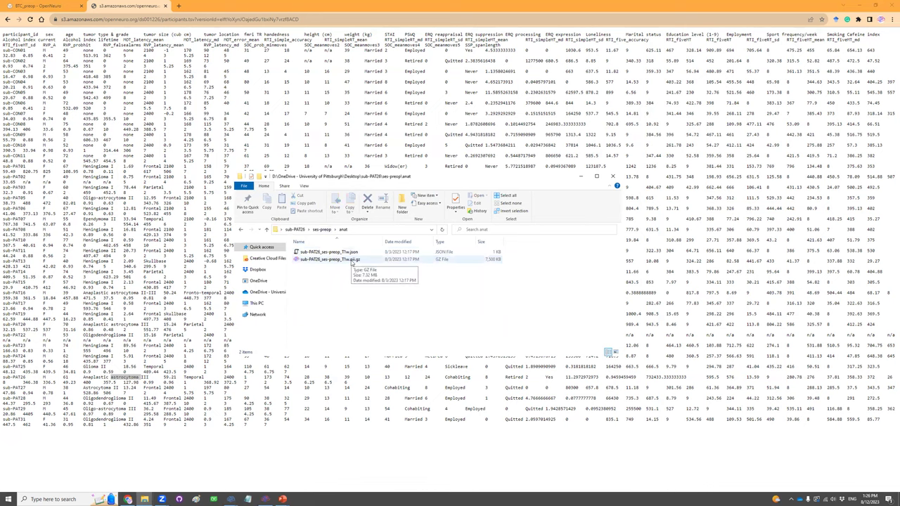
- Switch to DSI Studio and start opening a local file for Step T3: Fiber Tracking & Visualization
left_click(266, 498)
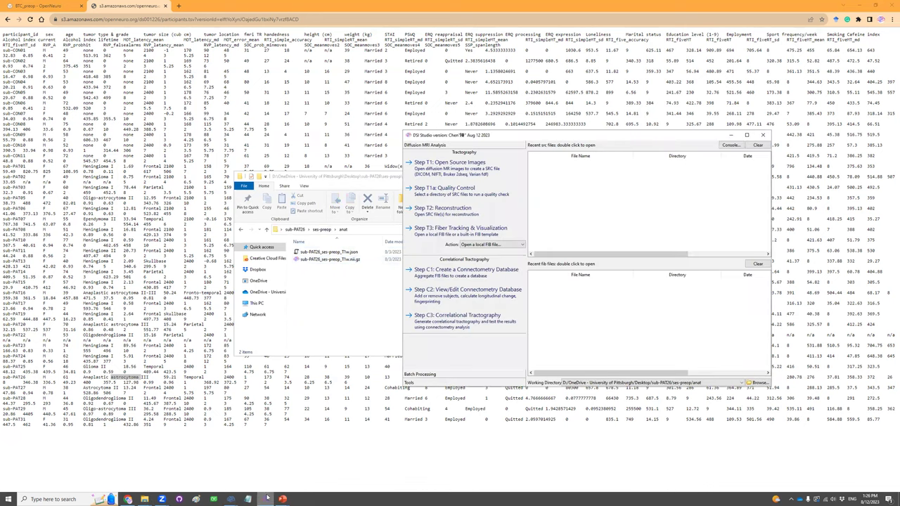
left_click_drag(524, 138, 383, 146)
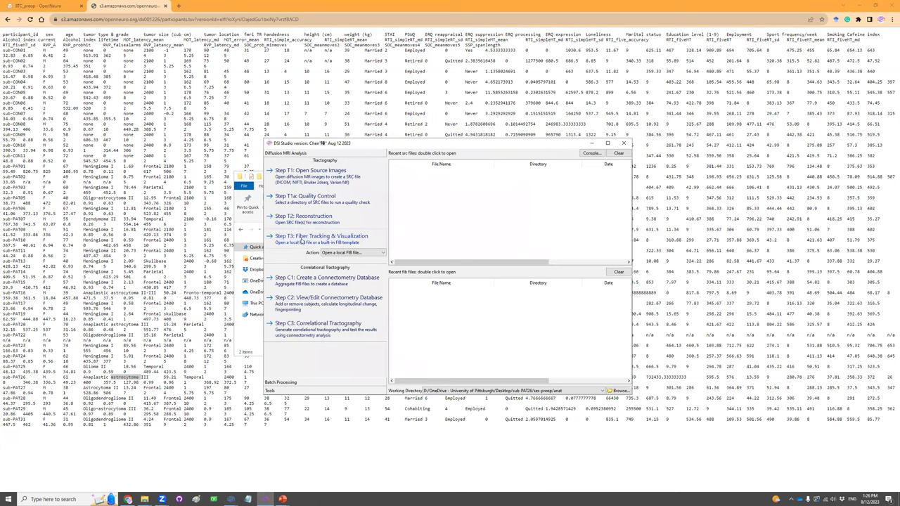
left_click(318, 239)
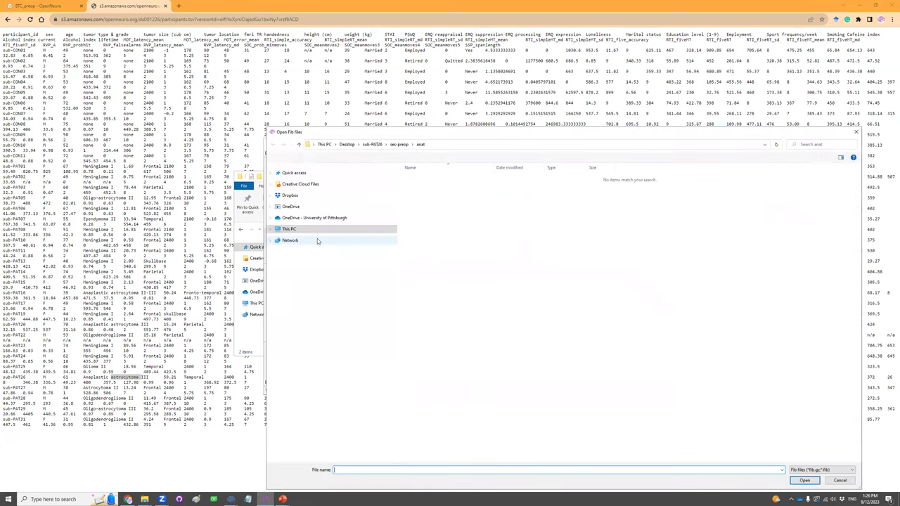
- Select sub-PAT26_ses-preop_acq-AP_dwi.nii.gz.src.gz.gqi.1.25.fib.gz in the ses-preop dwi folder as the file to open
left_click(399, 144)
double_click(415, 185)
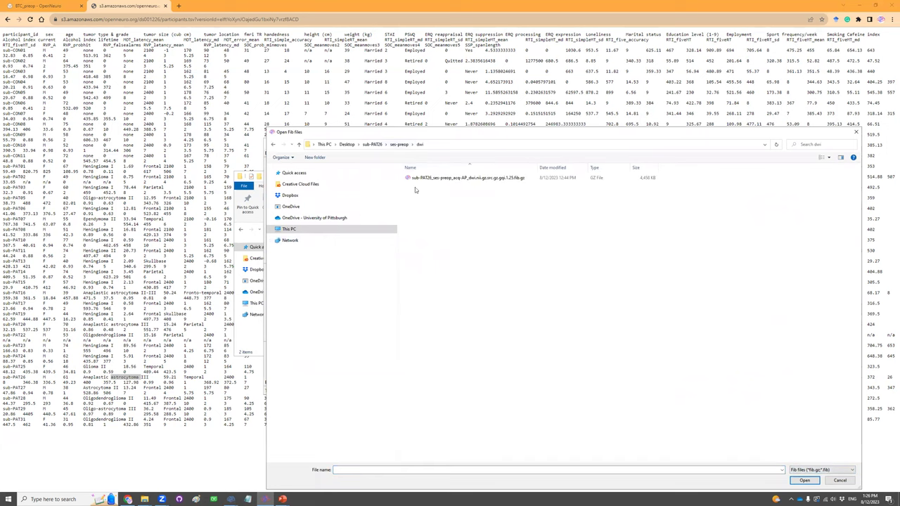
left_click(500, 179)
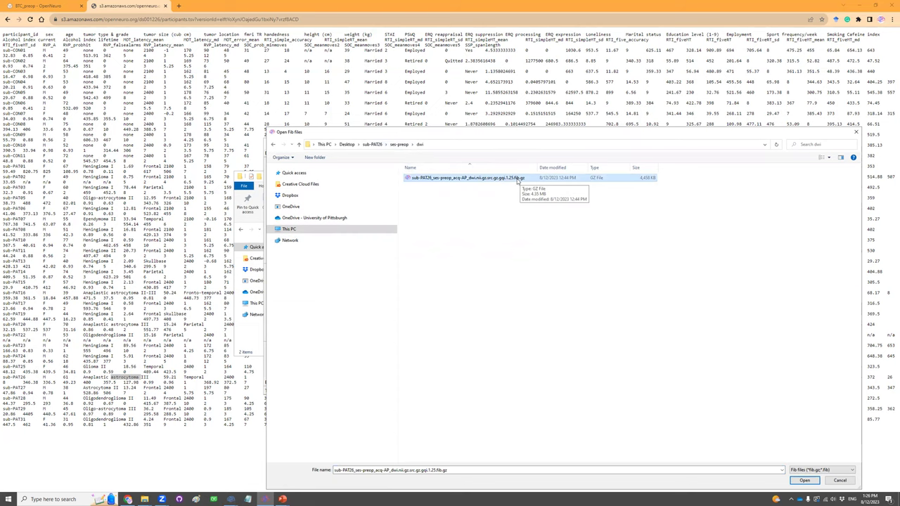
- List image files in the ses-preop anat folder and open sub-PAT26_ses-preop_T1w.nii.gz
left_click(400, 143)
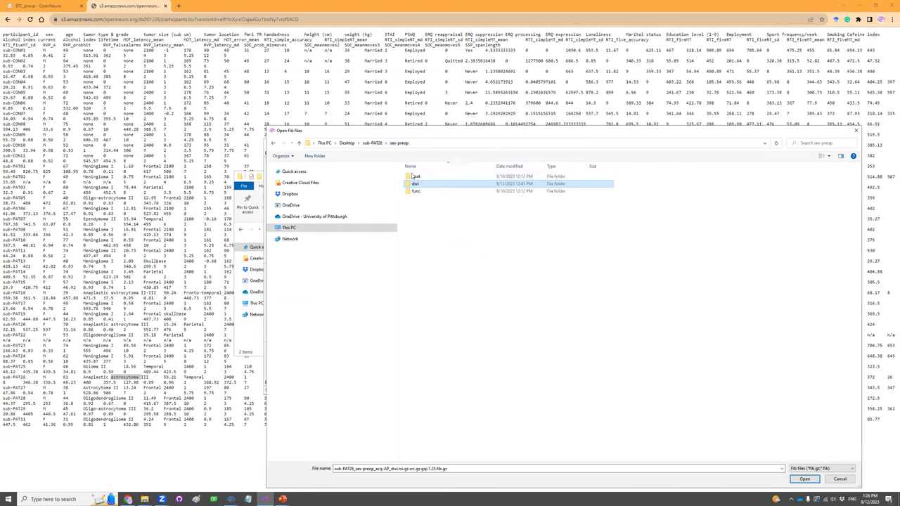
double_click(421, 176)
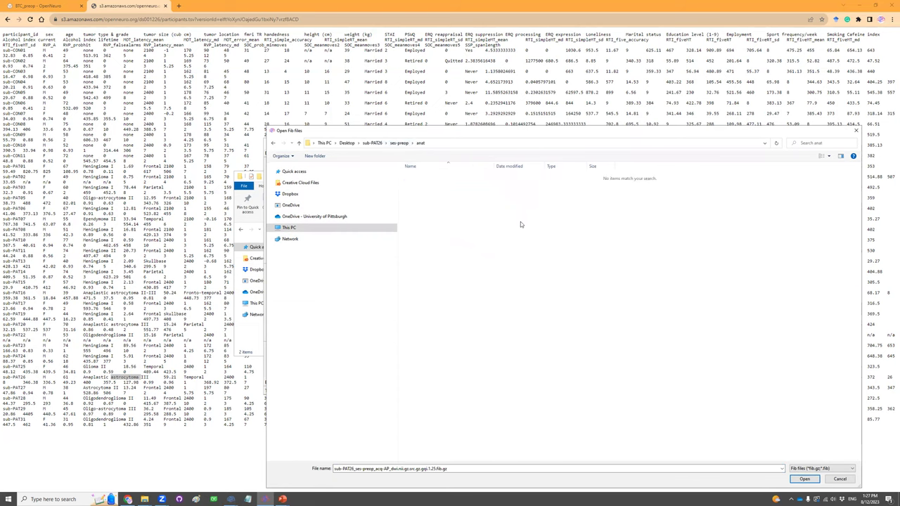
left_click(809, 469)
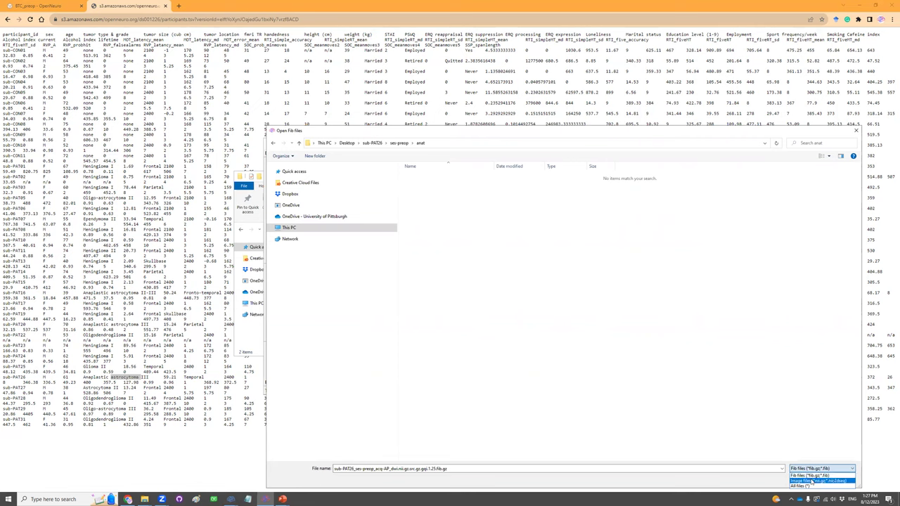
left_click(809, 480)
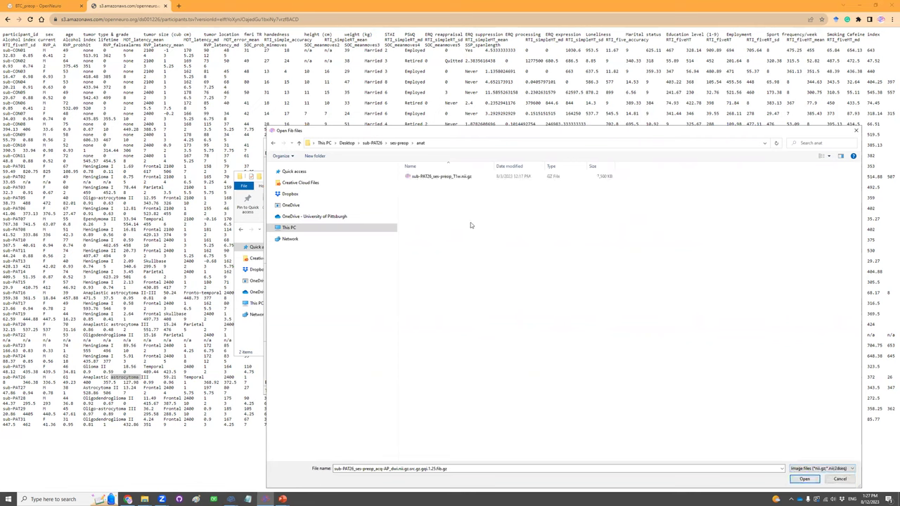
left_click(441, 176)
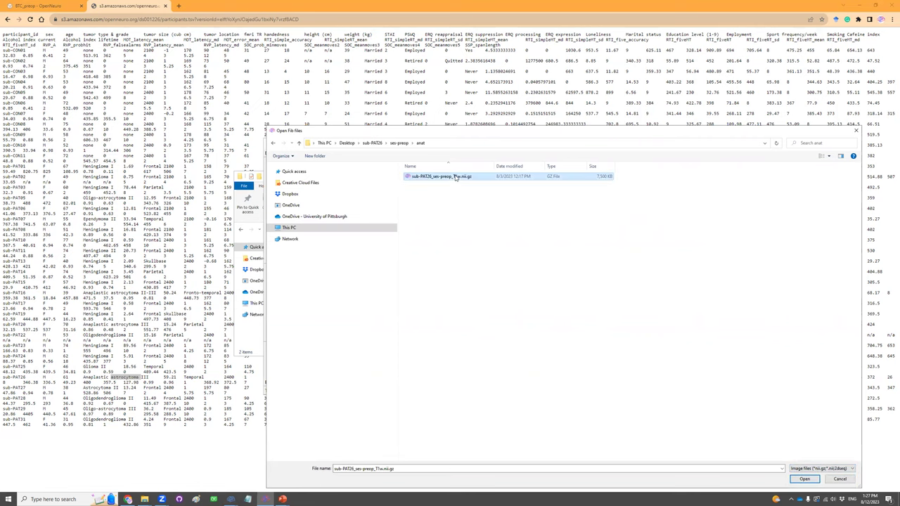
left_click(804, 478)
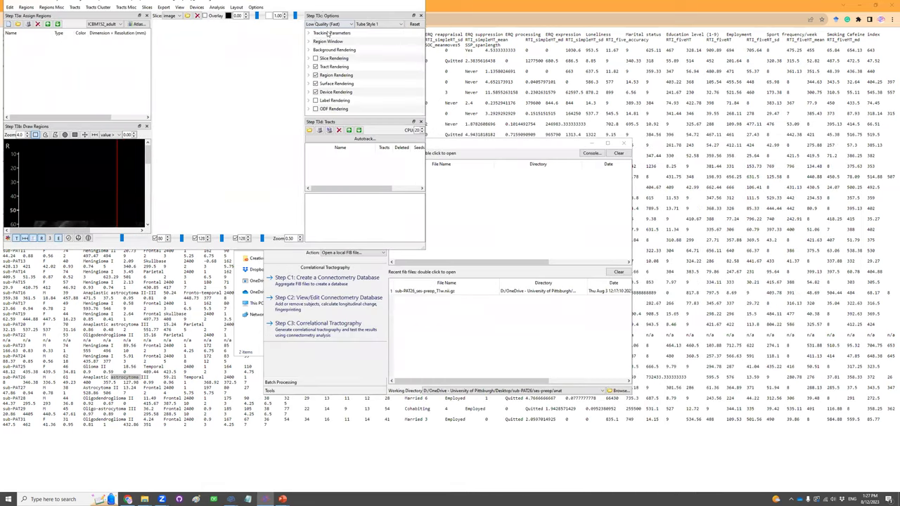
- Maximize the tracking window and turn on Slice Rendering to display the T1w slices in 3D
left_click_drag(325, 5, 487, 98)
left_click(562, 98)
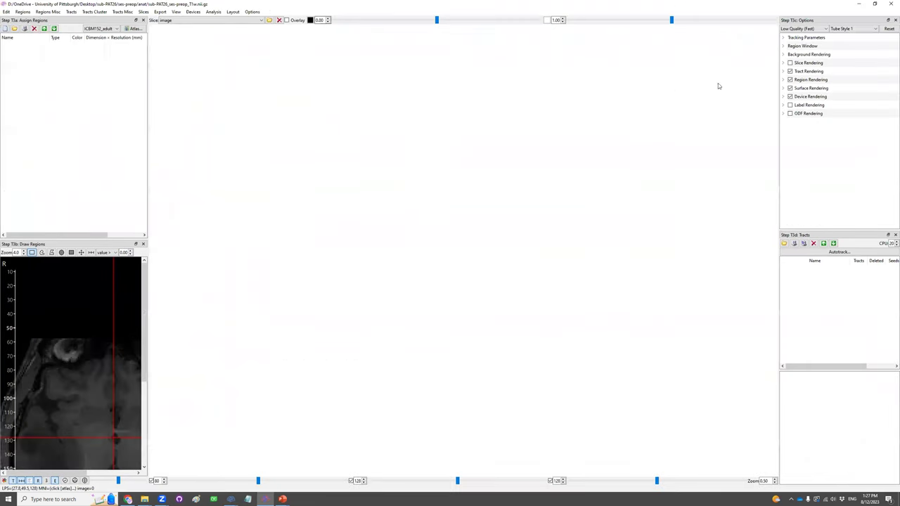
left_click(790, 63)
left_click(790, 63)
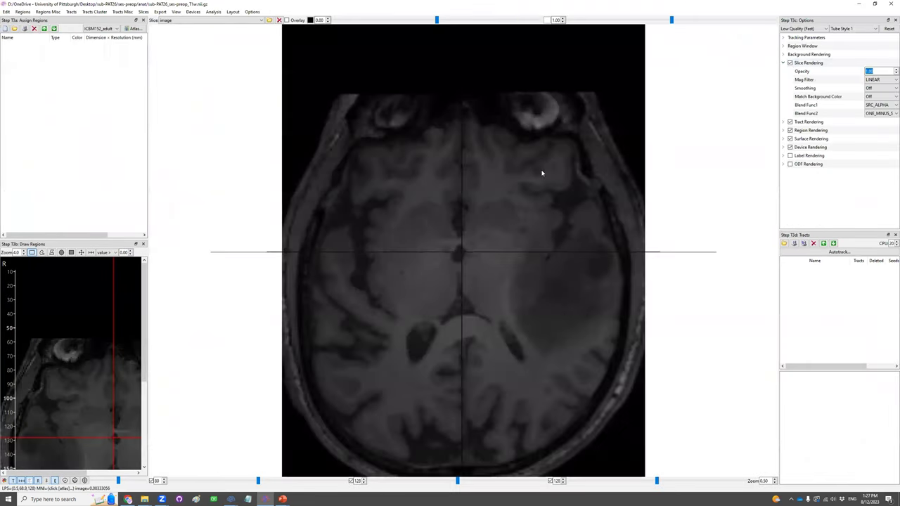
left_click_drag(539, 173, 254, 103)
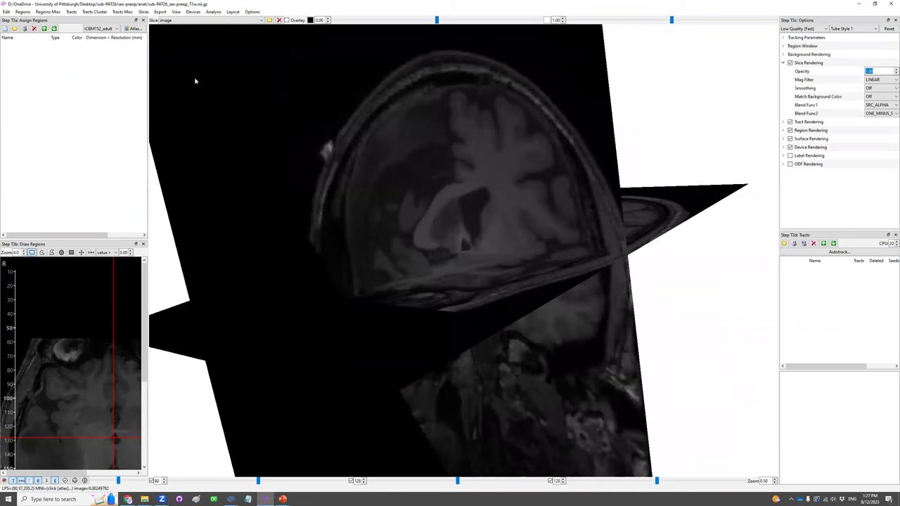
left_click(143, 12)
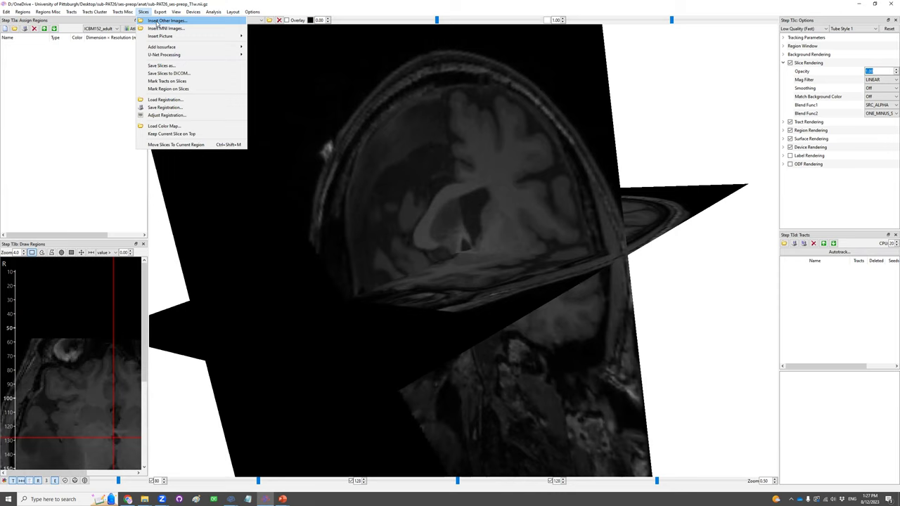
left_click(292, 59)
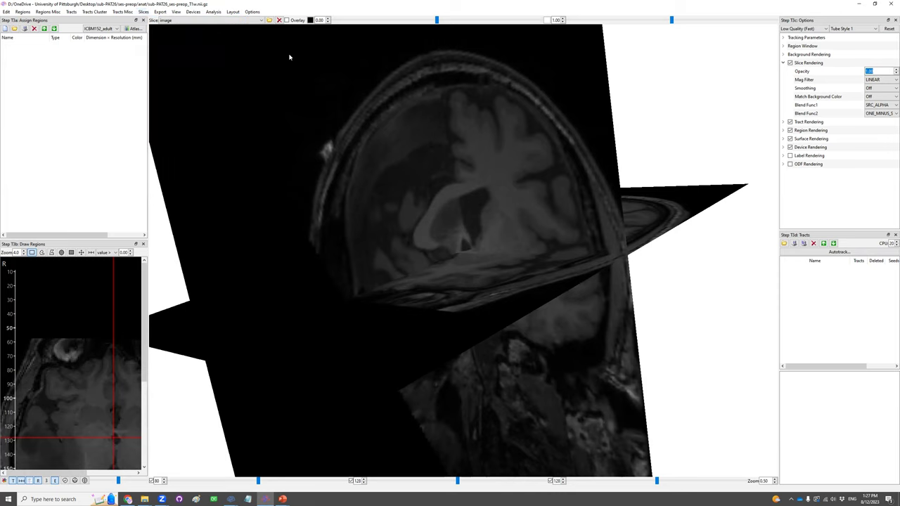
left_click_drag(482, 185, 393, 127)
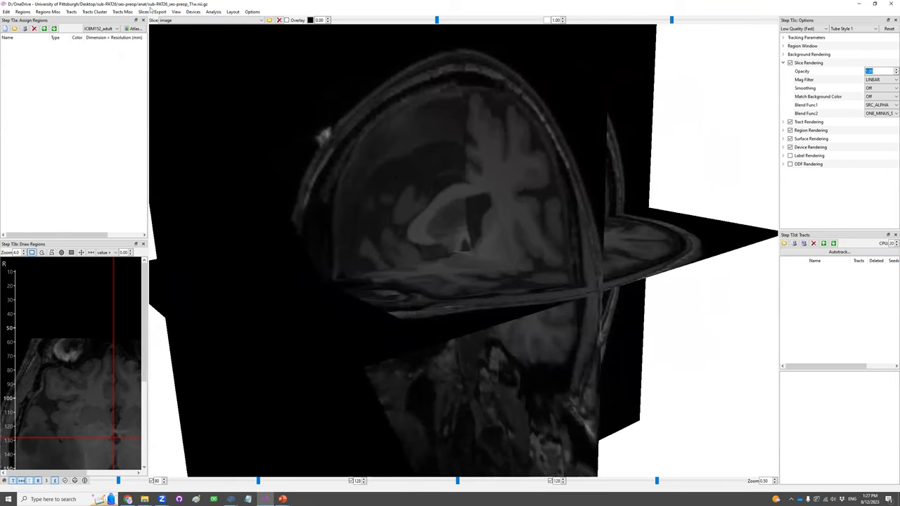
- Start U-Net tissue segmentation on the T1w slices and bring up the U-Net model file selection
left_click(143, 12)
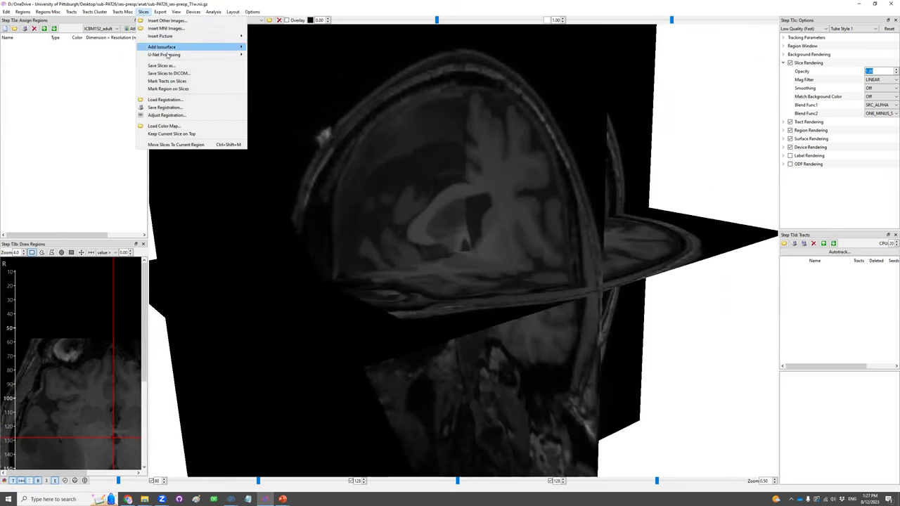
mouse_move(166, 56)
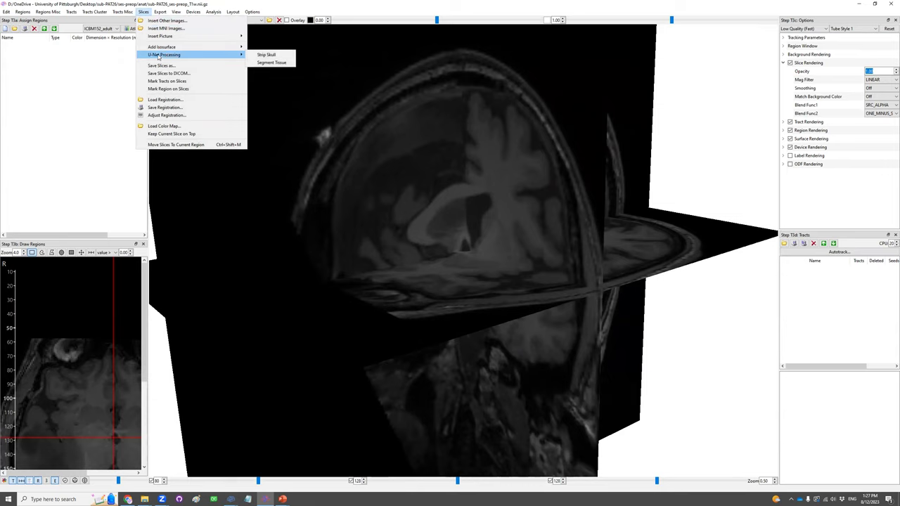
left_click(272, 63)
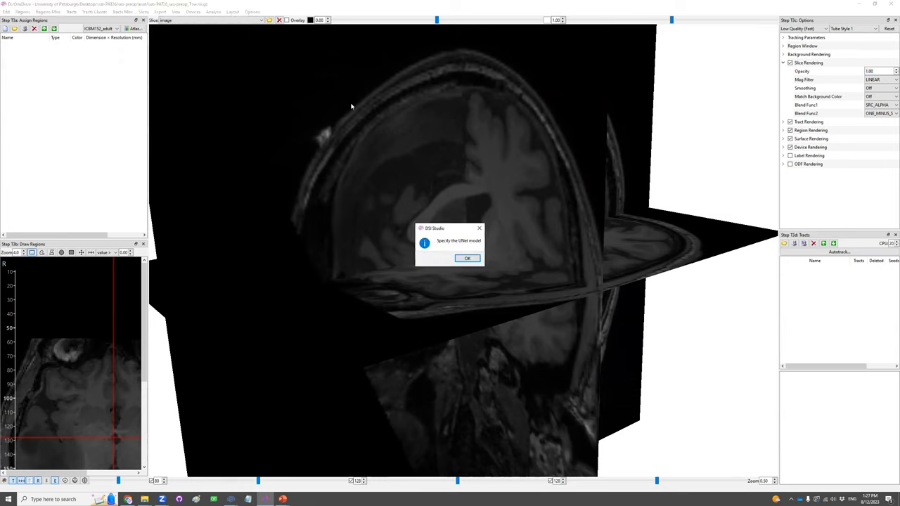
left_click(464, 257)
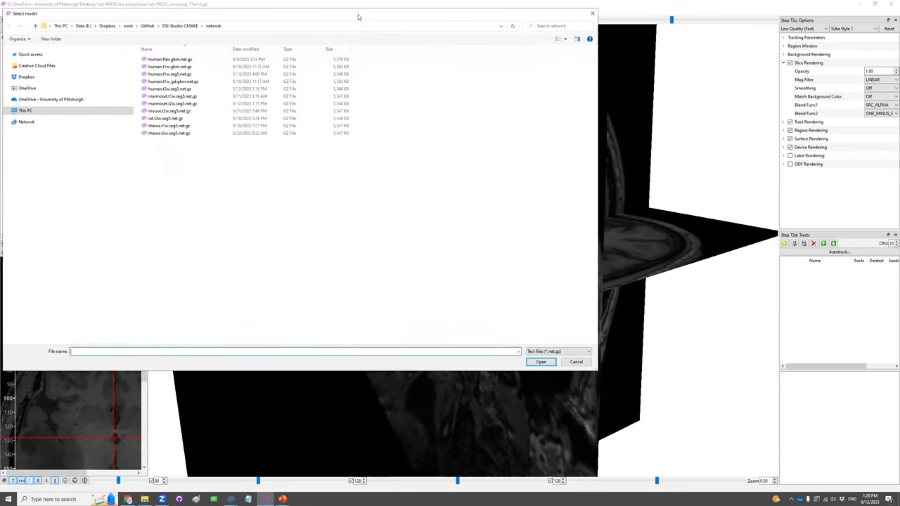
left_click_drag(365, 17, 534, 106)
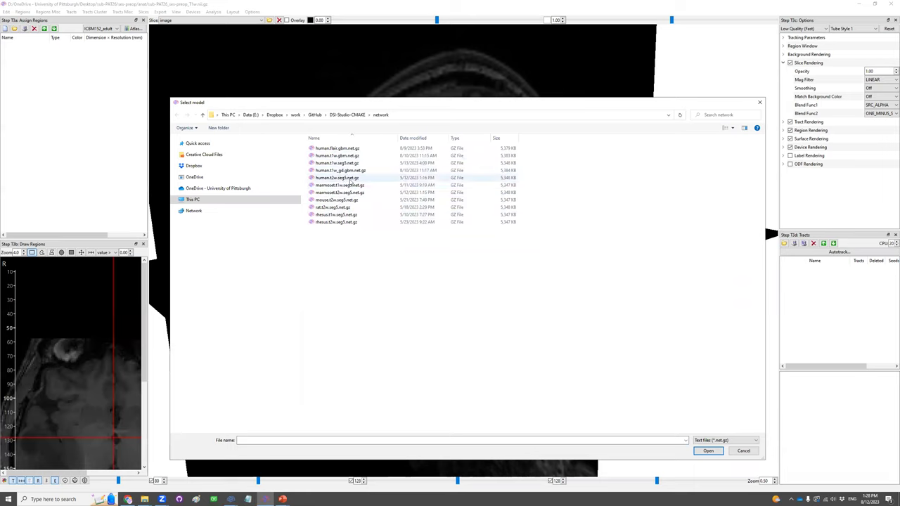
- Run the segmentation with the human.t1w.gbm.net.gz model from the network folder and dismiss the image-opening dialog
left_click(343, 157)
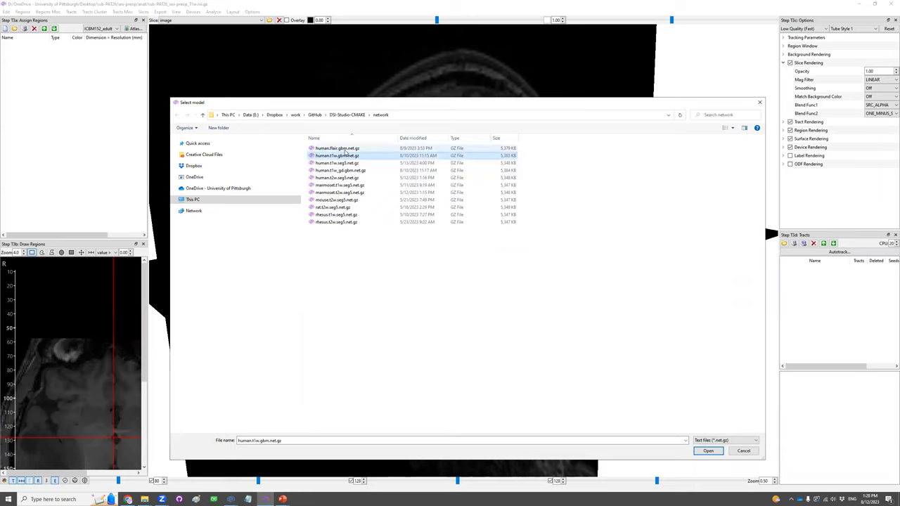
left_click(347, 163)
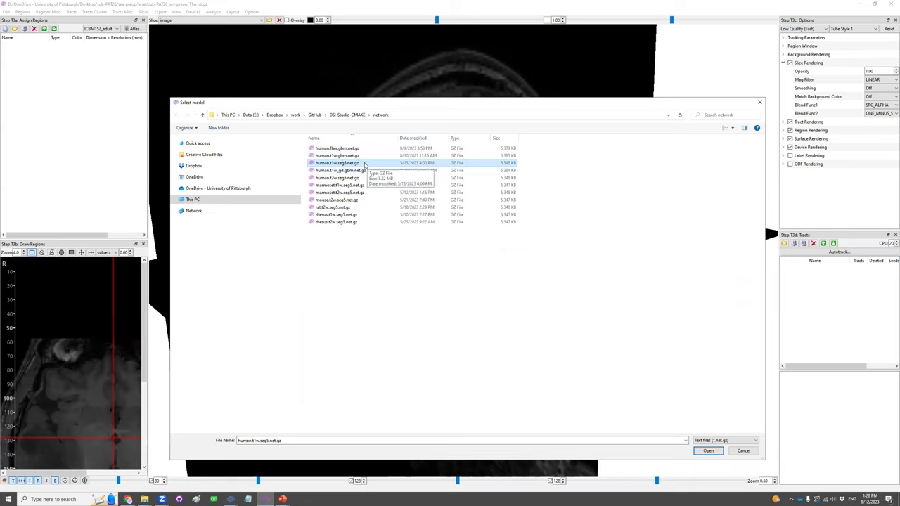
left_click(353, 149)
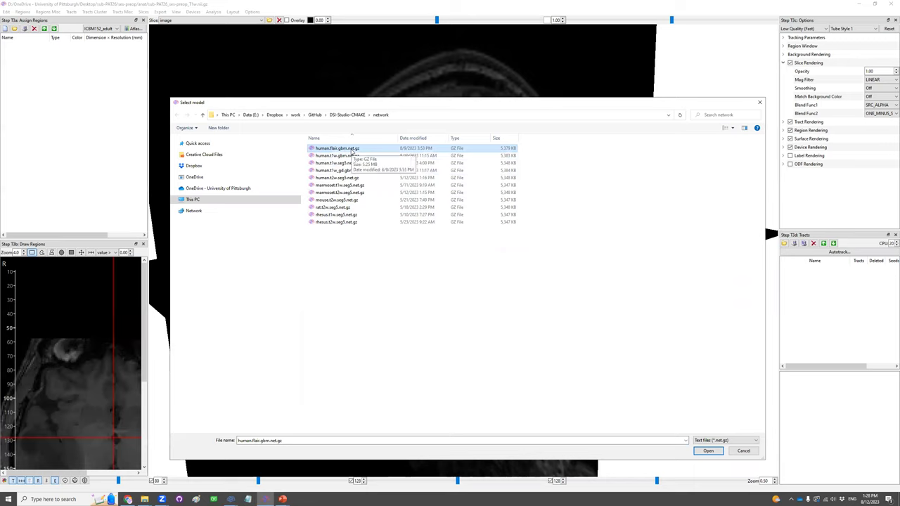
left_click(347, 155)
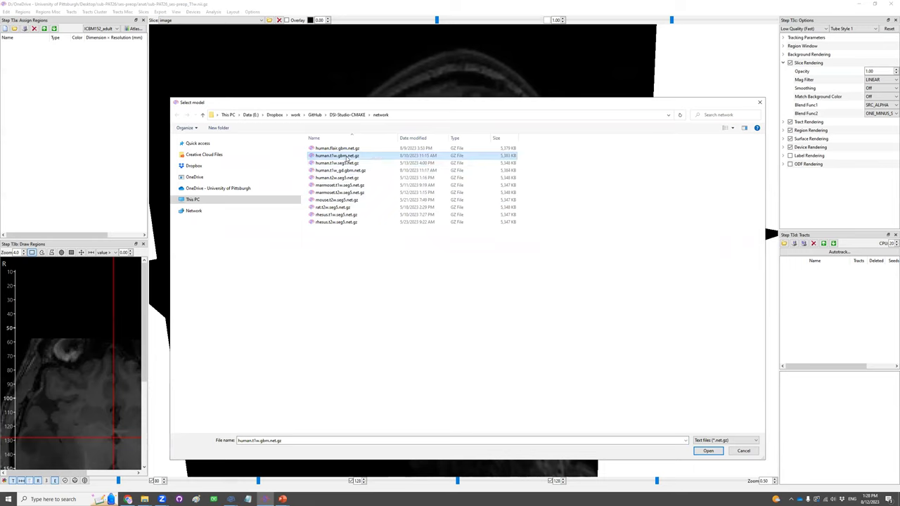
left_click(348, 171)
left_click(344, 156)
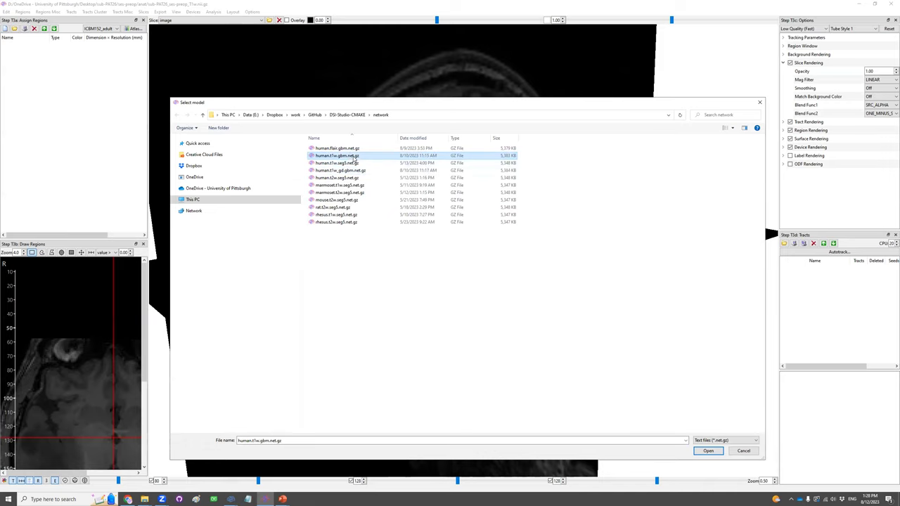
left_click(708, 451)
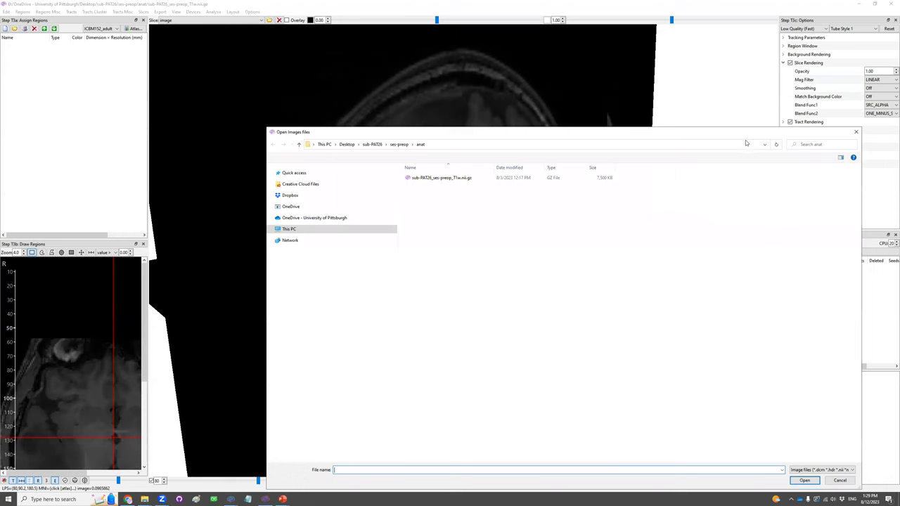
left_click(855, 131)
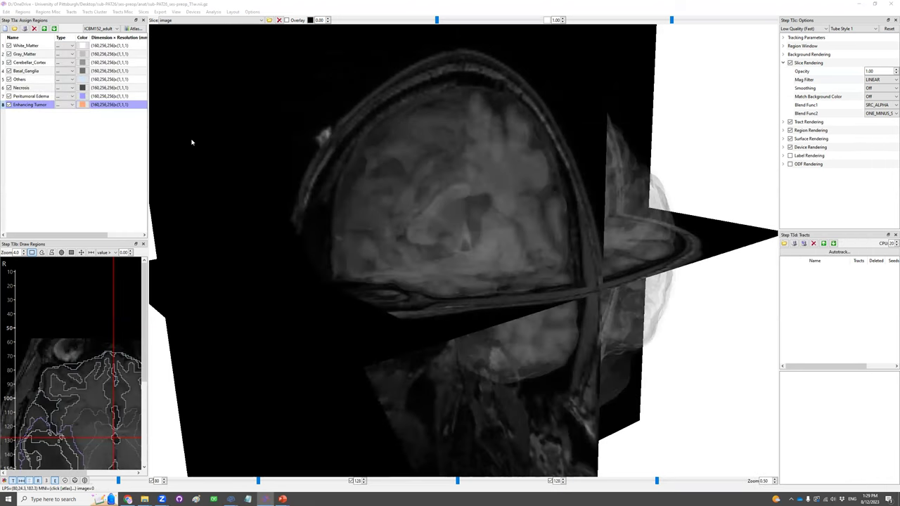
- Display the segmented regions as filled areas in an enlarged 2D region view and move to axial slice 123
left_click(28, 47)
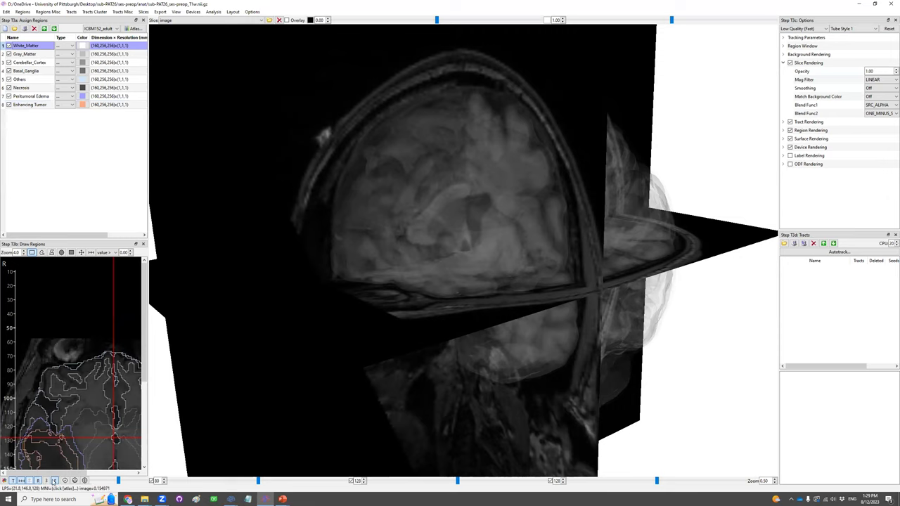
left_click(57, 481)
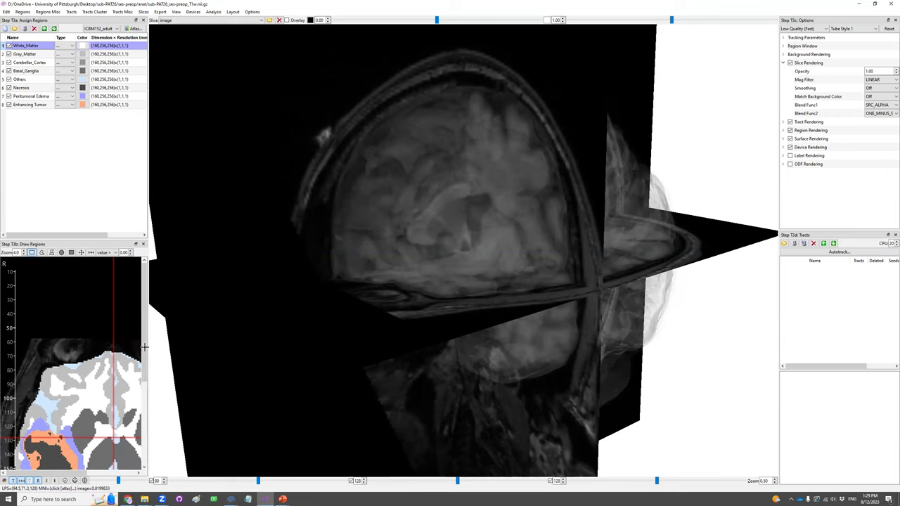
left_click_drag(148, 345, 309, 342)
left_click_drag(207, 237, 255, 132)
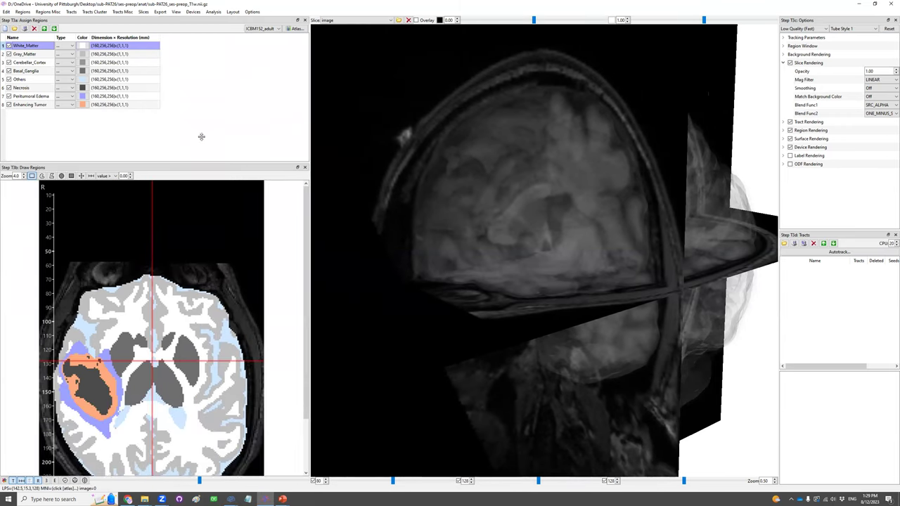
mouse_move(199, 480)
left_mouse_down()
mouse_move(173, 485)
mouse_move(221, 490)
mouse_move(194, 498)
left_mouse_up()
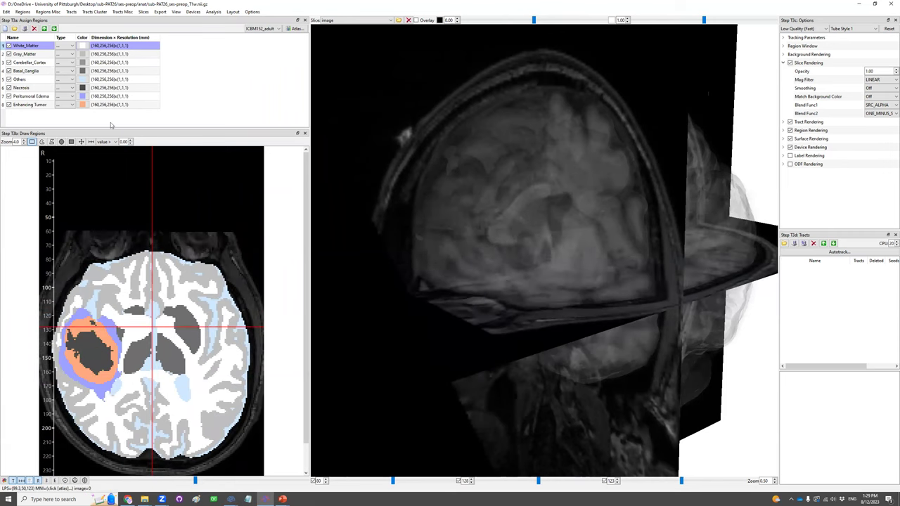
- Switch the 2D regions back to outlines and turn off Slice Rendering so the 3D view shows only the regions
left_click(32, 88)
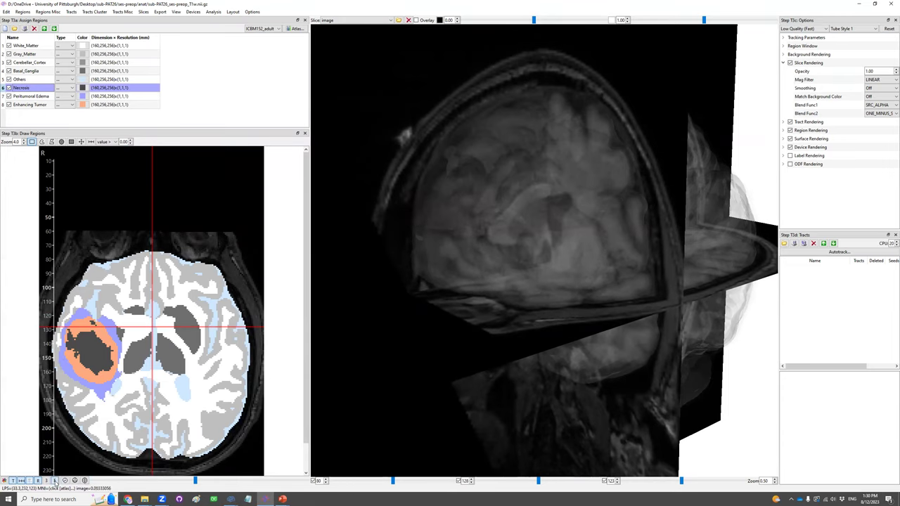
left_click(55, 480)
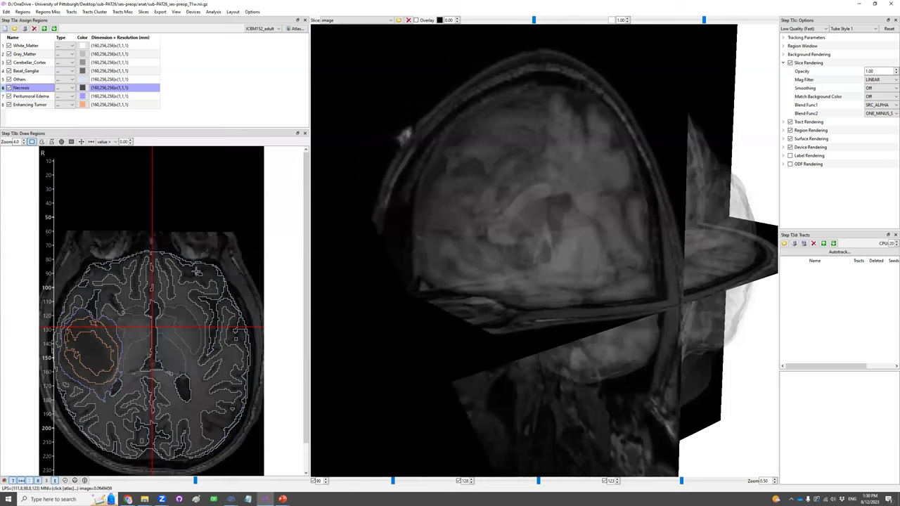
left_click_drag(560, 192, 611, 139)
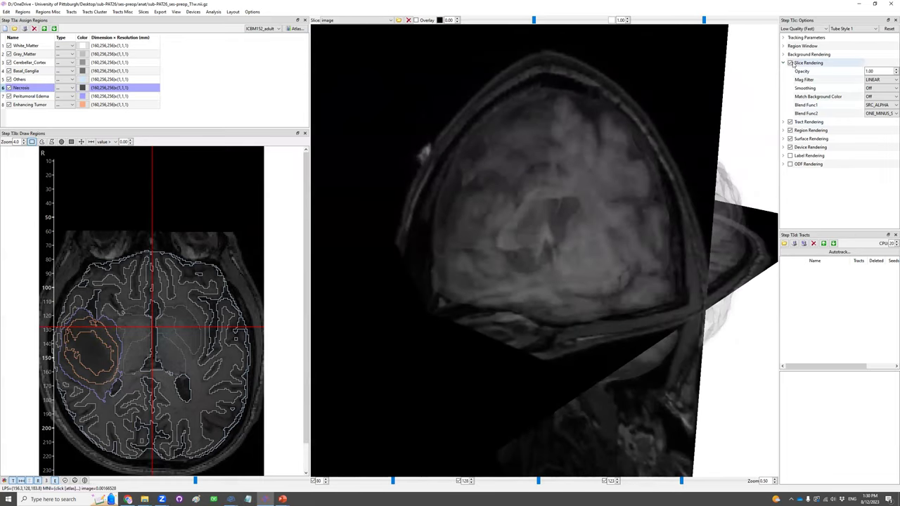
left_click(790, 63)
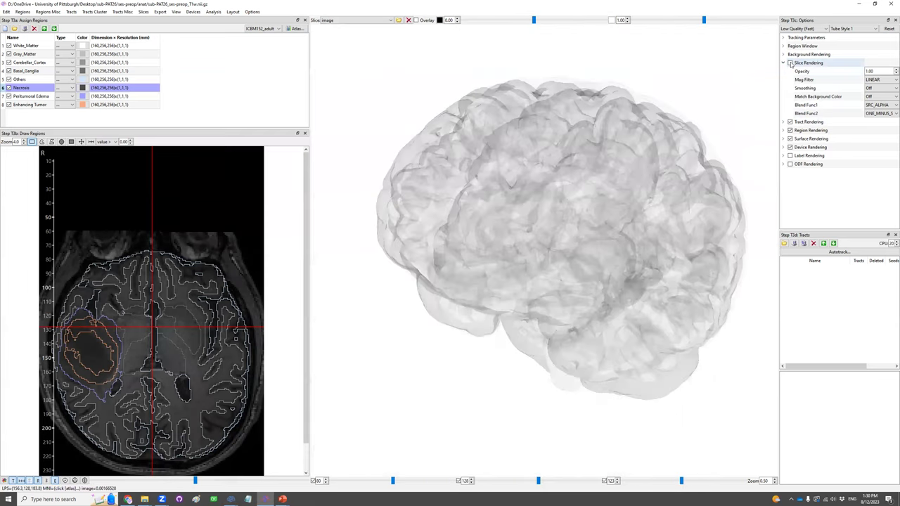
left_click_drag(604, 186, 575, 232)
left_click_drag(498, 204, 492, 232)
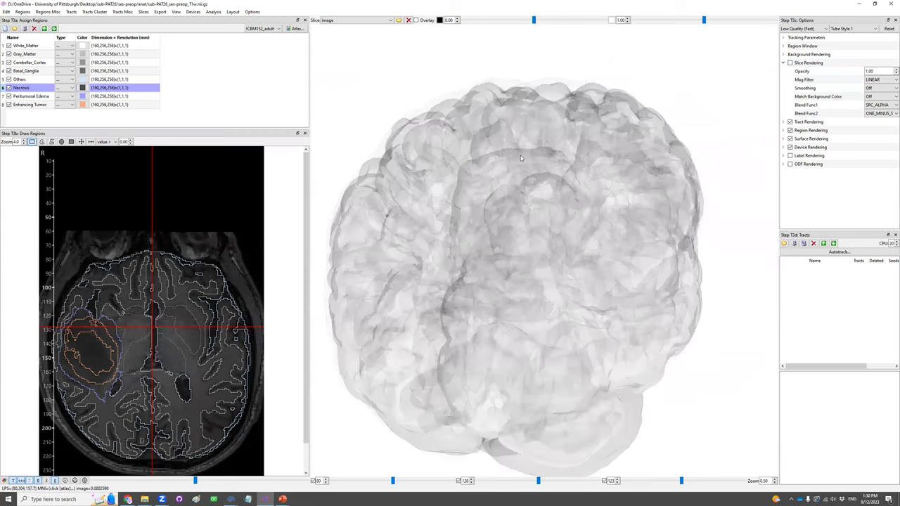
- Uncheck all segmented regions and show only Necrosis and Enhancing Tumor, viewed close up in 3D
left_click(36, 47)
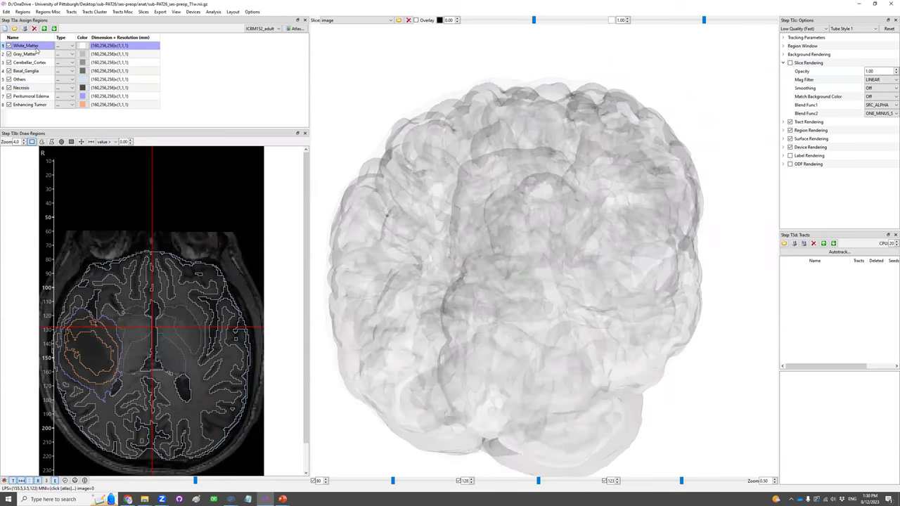
left_click(37, 55)
right_click(37, 55)
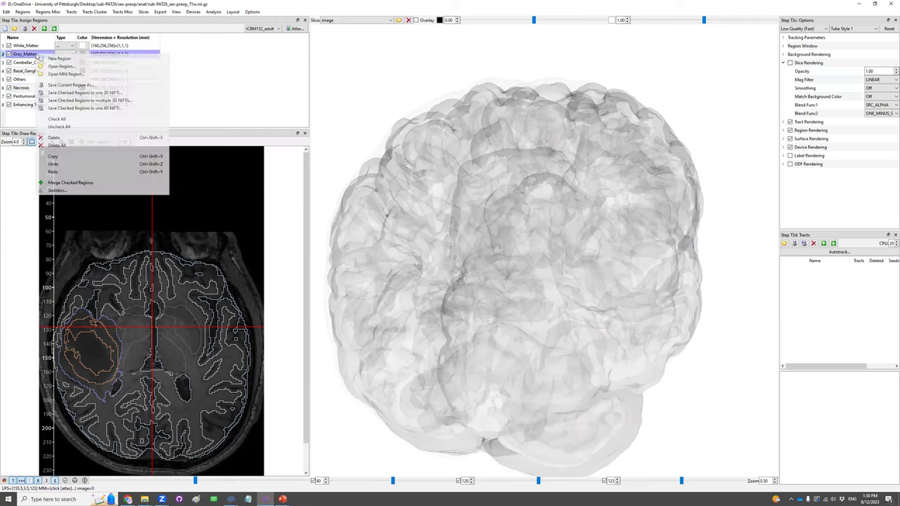
left_click(59, 127)
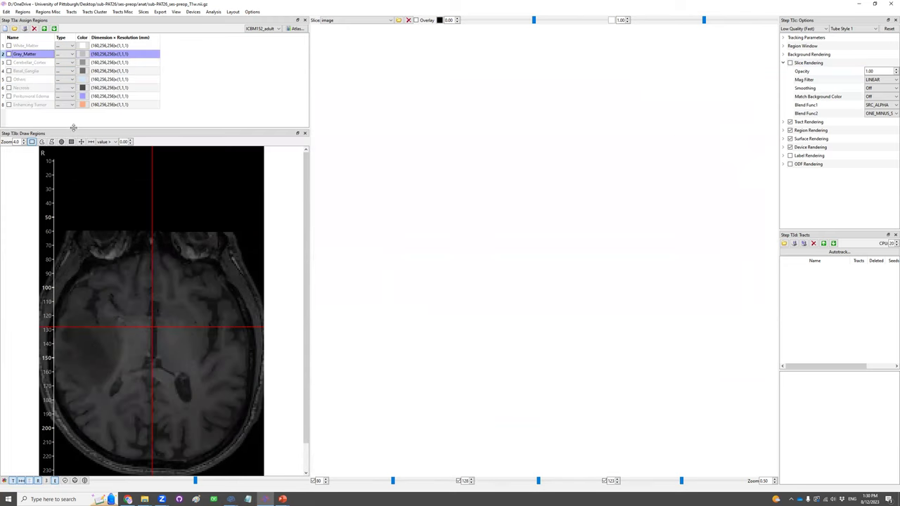
left_click(8, 87)
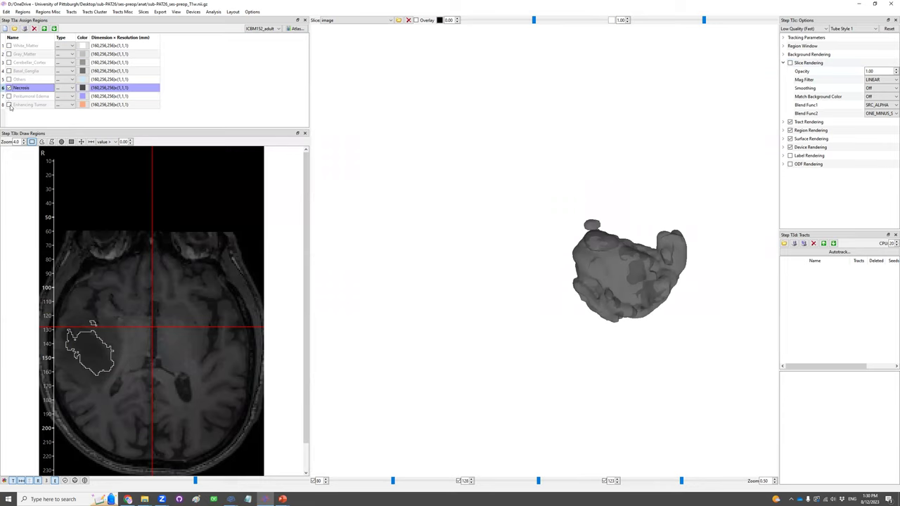
left_click(9, 105)
left_click_drag(639, 245, 598, 259)
scroll(615, 258, "up", 5)
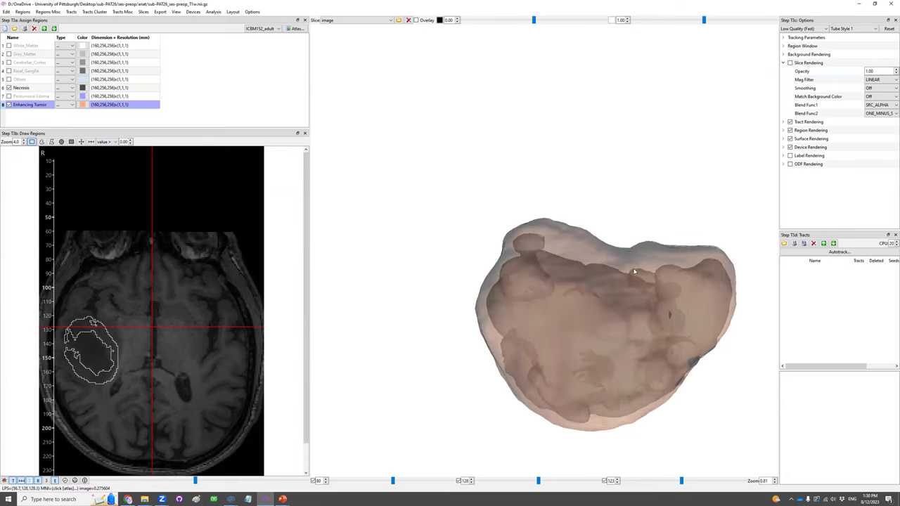
- Show the Peritumoral Edema region and move it below Enhancing Tumor in the region list
left_click(8, 96)
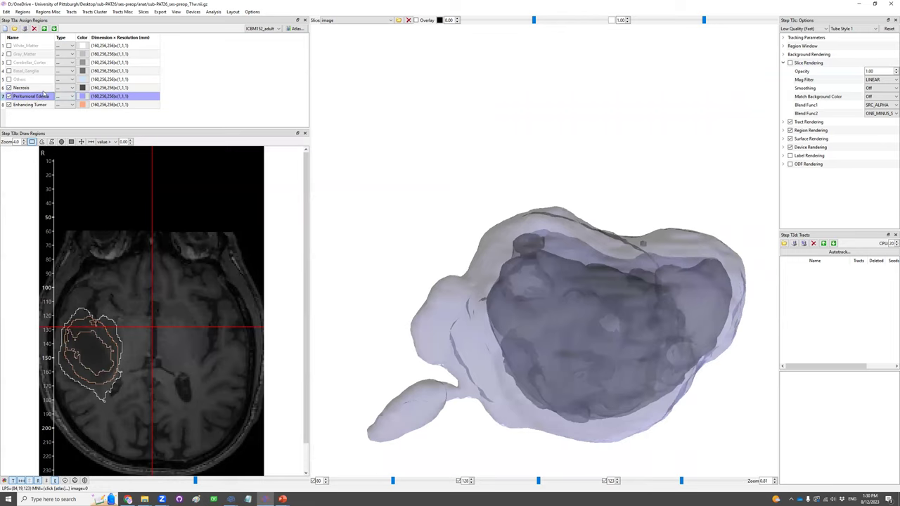
left_click(54, 29)
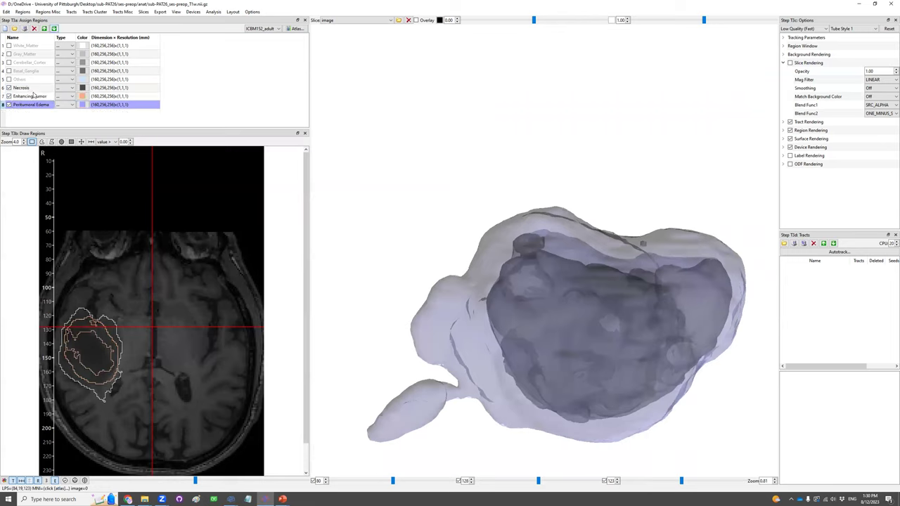
left_click_drag(464, 218, 548, 228)
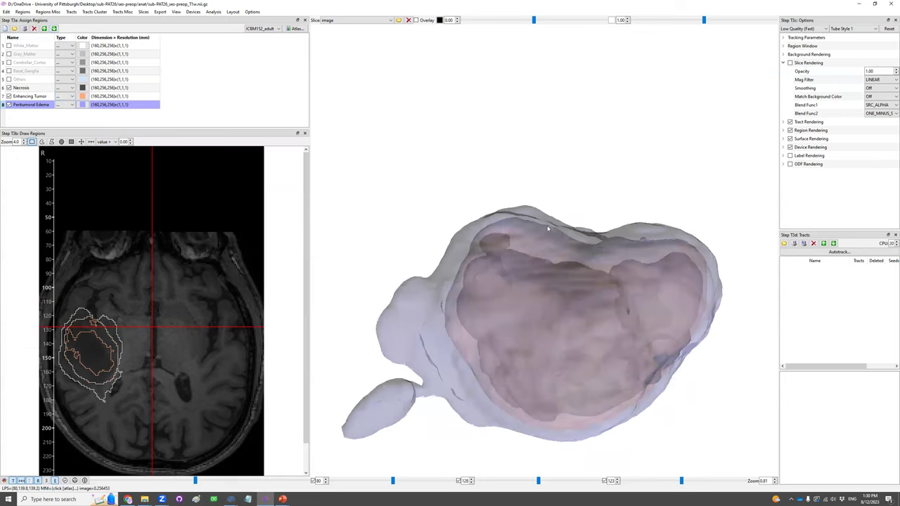
scroll(547, 228, "down", 3)
left_click_drag(534, 259, 551, 260)
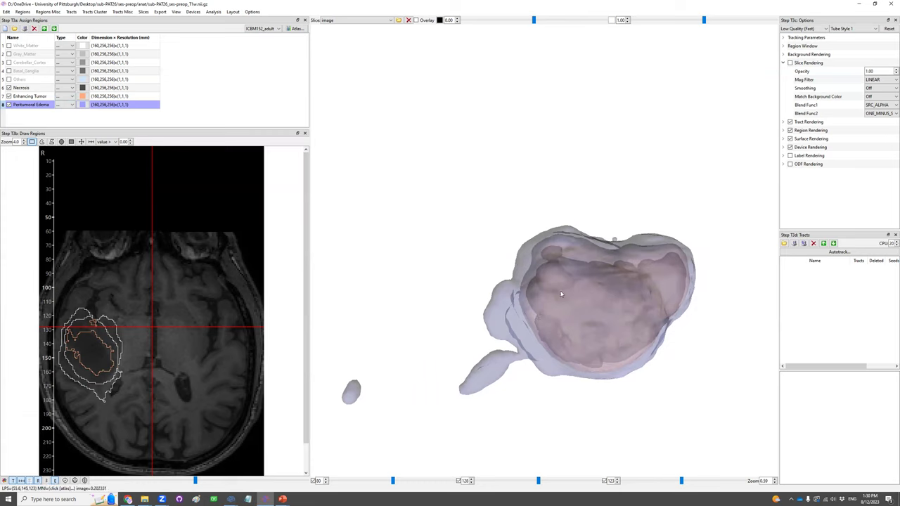
- Examine the Necrosis, Enhancing Tumor and Peritumoral Edema regions one by one in the 2D slice and 3D view
left_click(31, 89)
left_click(31, 97)
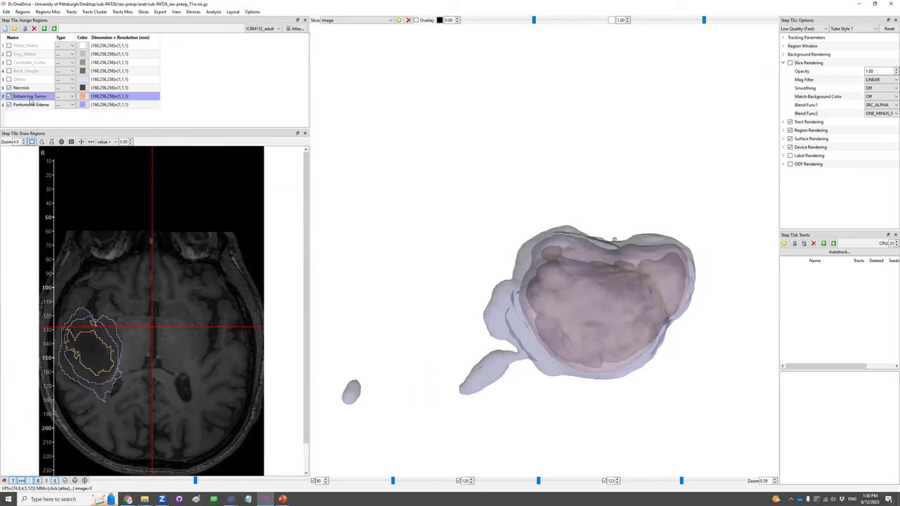
left_click(30, 104)
left_click(35, 88)
left_click(38, 96)
left_click(38, 105)
left_click(37, 89)
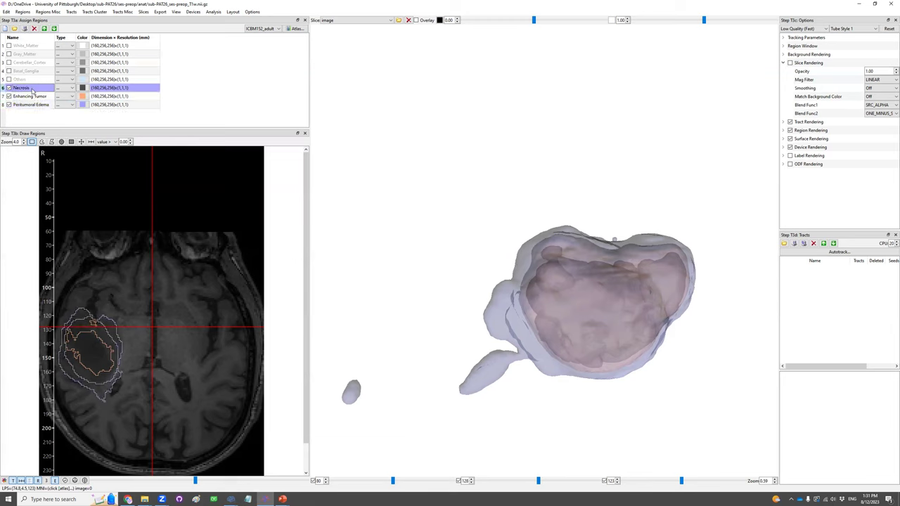
left_click(32, 105)
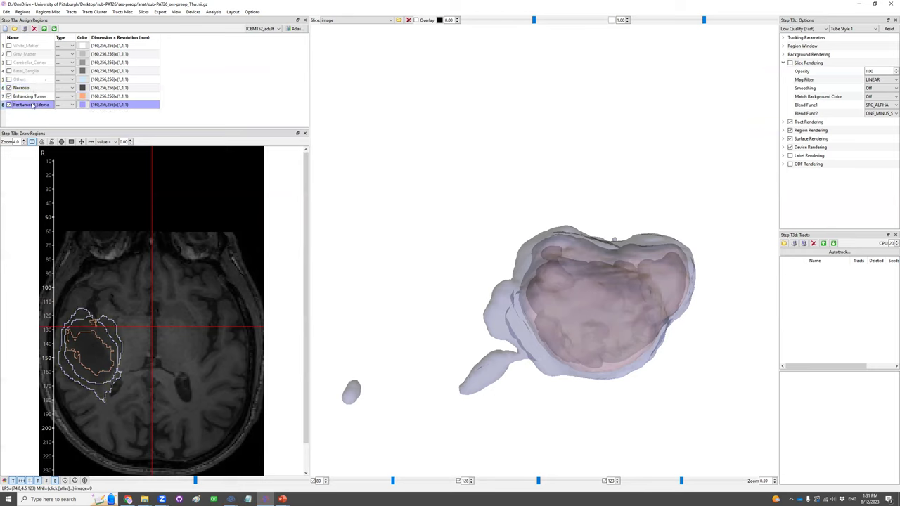
left_click(35, 89)
left_click(36, 96)
left_click(38, 105)
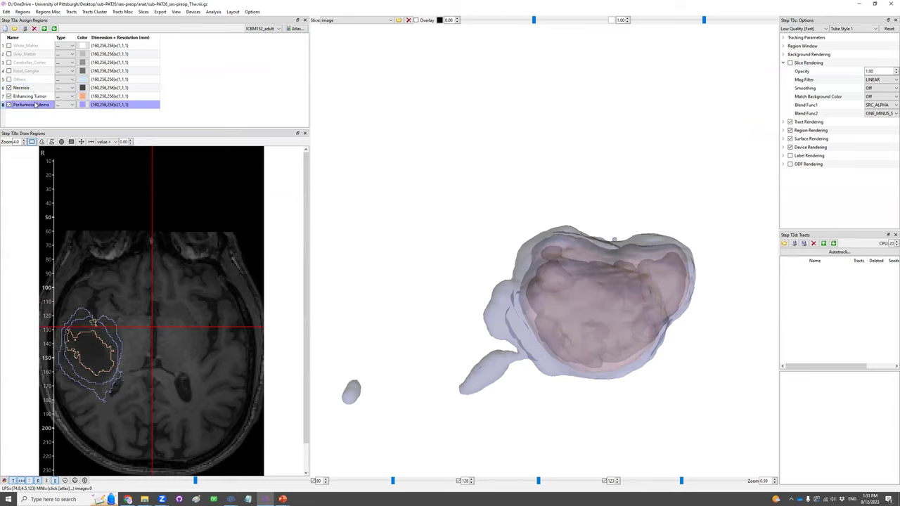
mouse_move(598, 263)
left_mouse_down()
mouse_move(572, 215)
mouse_move(602, 265)
mouse_move(623, 267)
mouse_move(597, 259)
left_mouse_up()
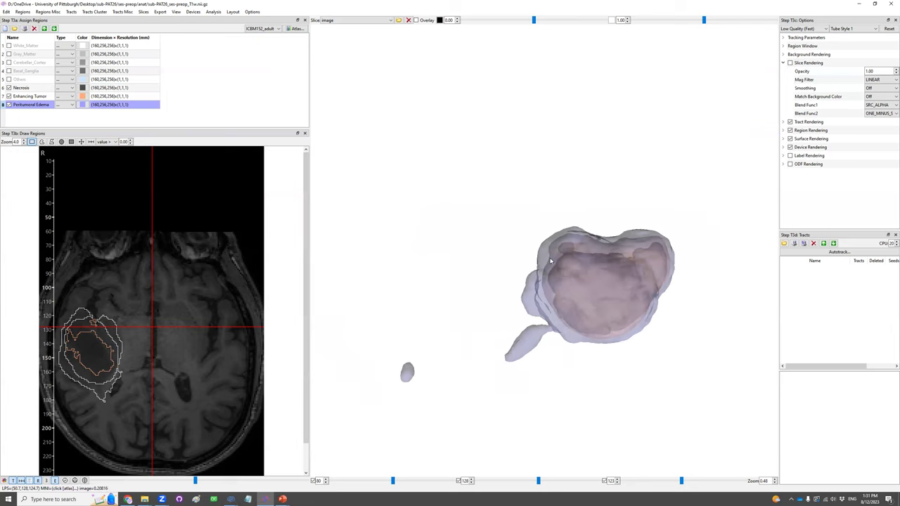
- Show the White_Matter region and move it below Peritumoral Edema, at the end of the region list
left_click(9, 46)
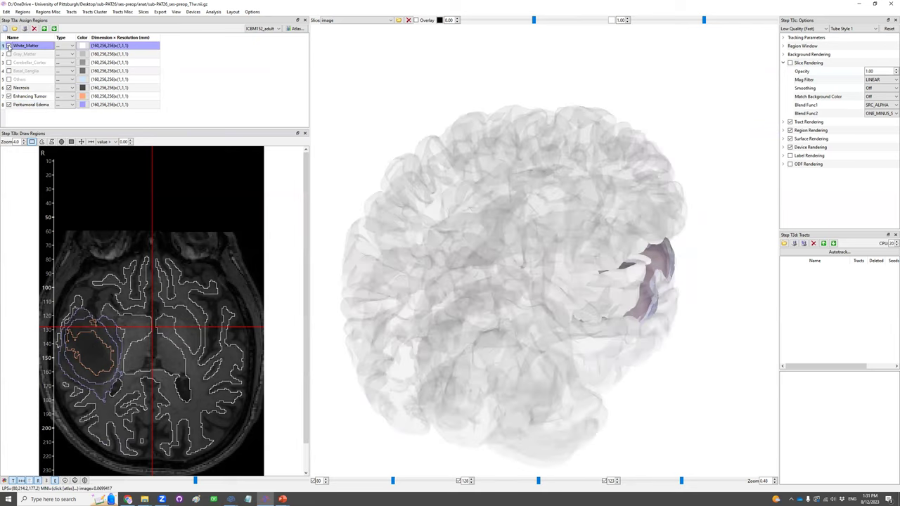
left_click(54, 28)
left_click(54, 29)
left_click(54, 29)
left_click(54, 29)
left_click(54, 29)
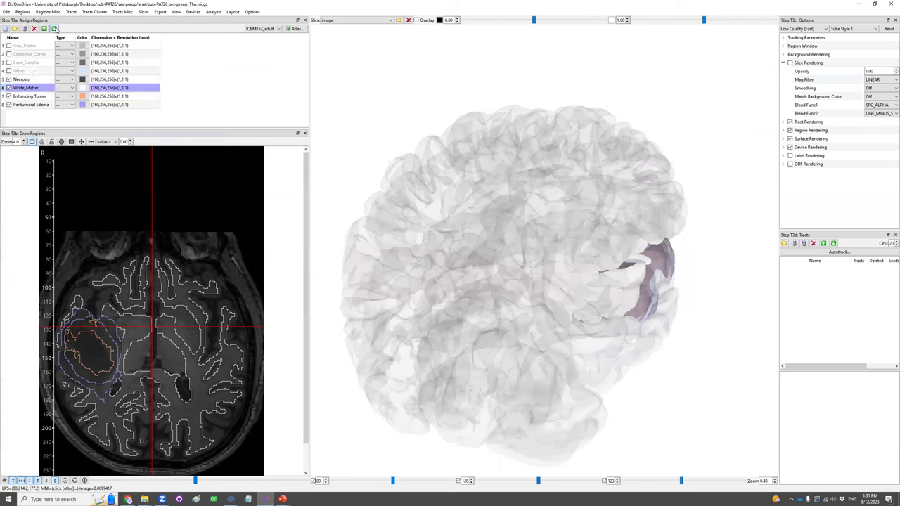
left_click(54, 28)
left_click(54, 29)
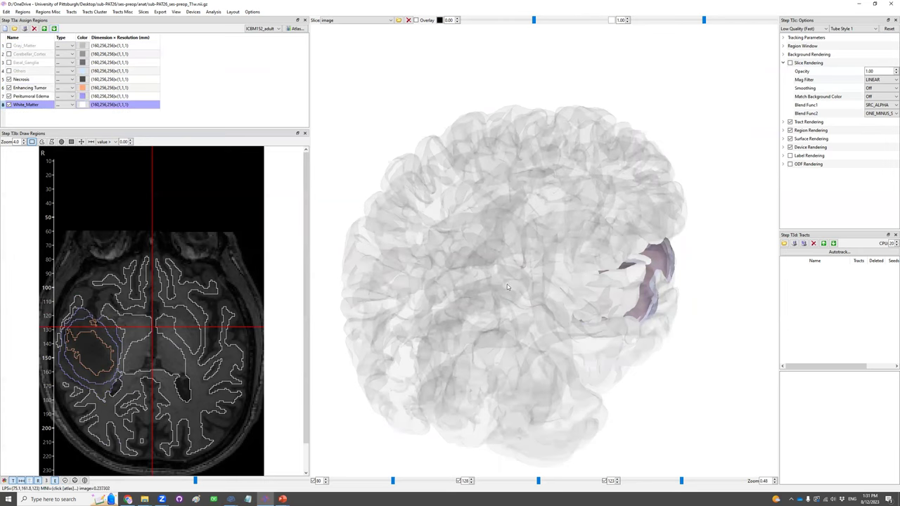
left_click_drag(507, 284, 532, 296)
scroll(535, 287, "down", 1)
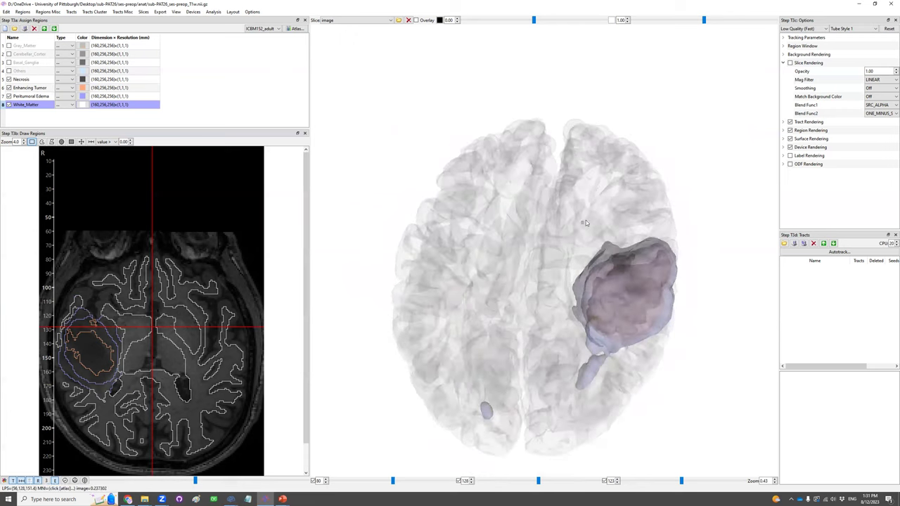
- Defragment the White_Matter region to remove its isolated fragments
left_click(47, 12)
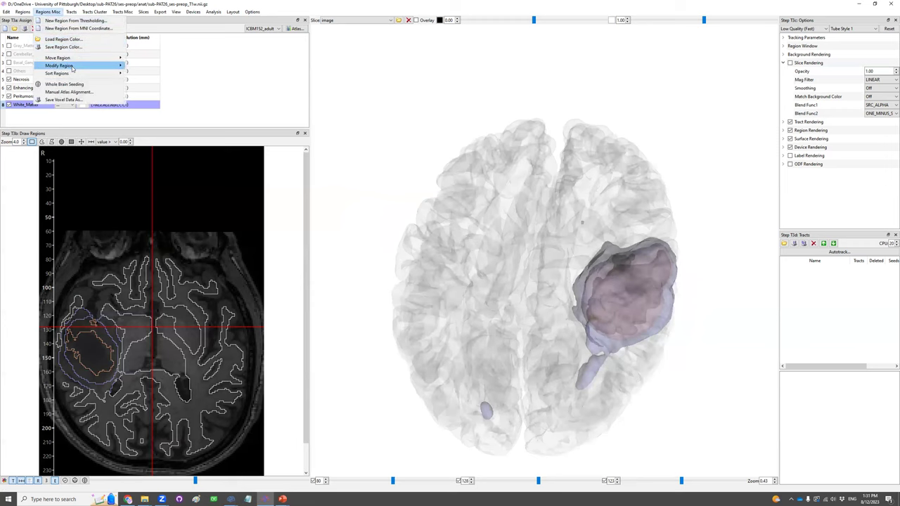
mouse_move(98, 65)
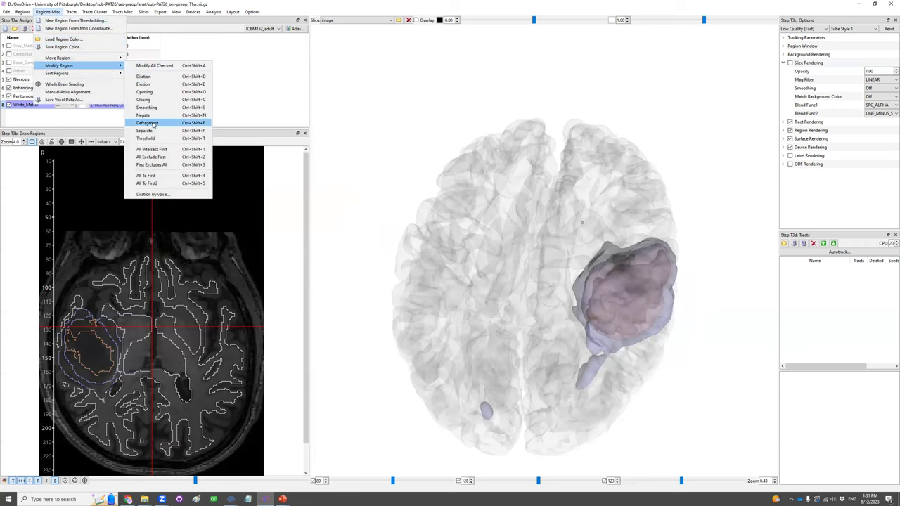
left_click(153, 123)
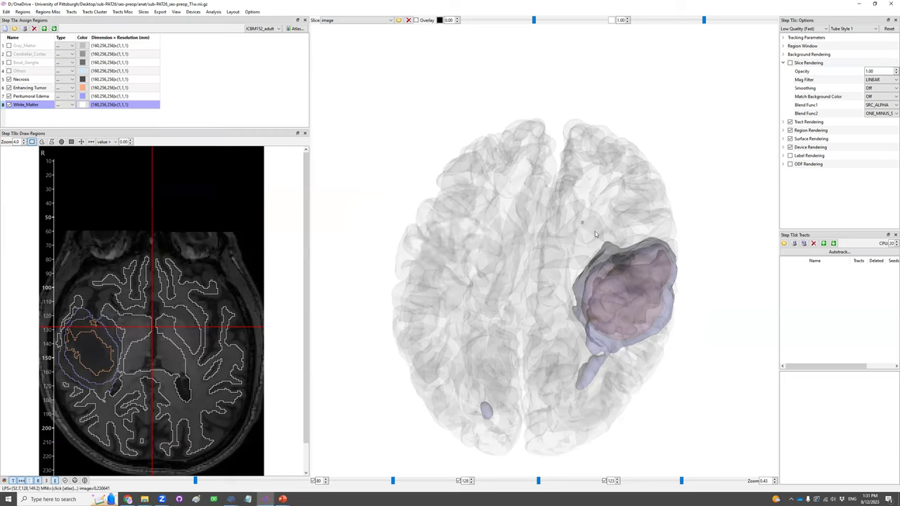
- Defragment the Peritumoral Edema region and inspect the tumor inside the white matter from the side in 3D
left_click(35, 96)
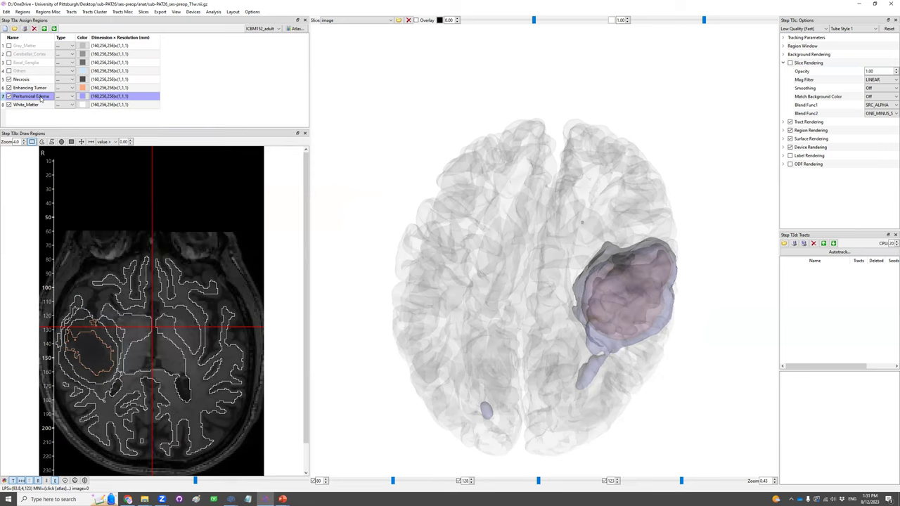
left_click(50, 12)
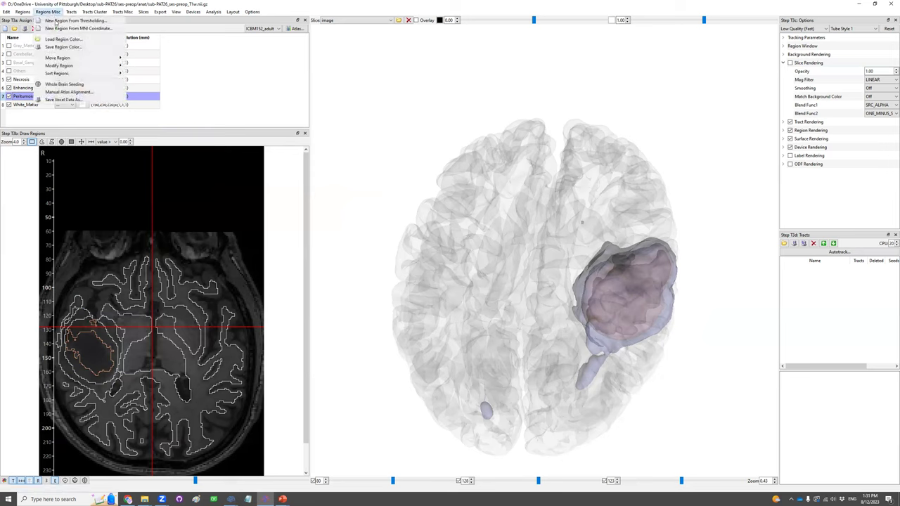
mouse_move(78, 66)
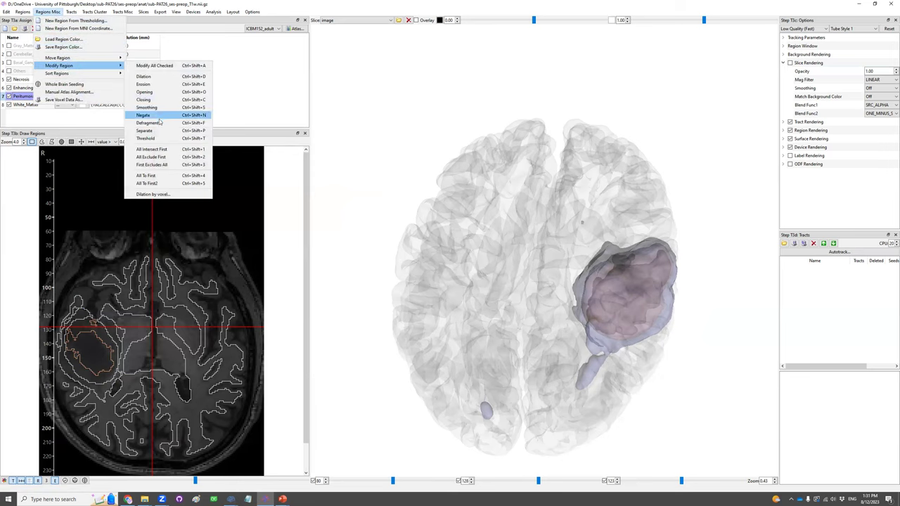
left_click(159, 123)
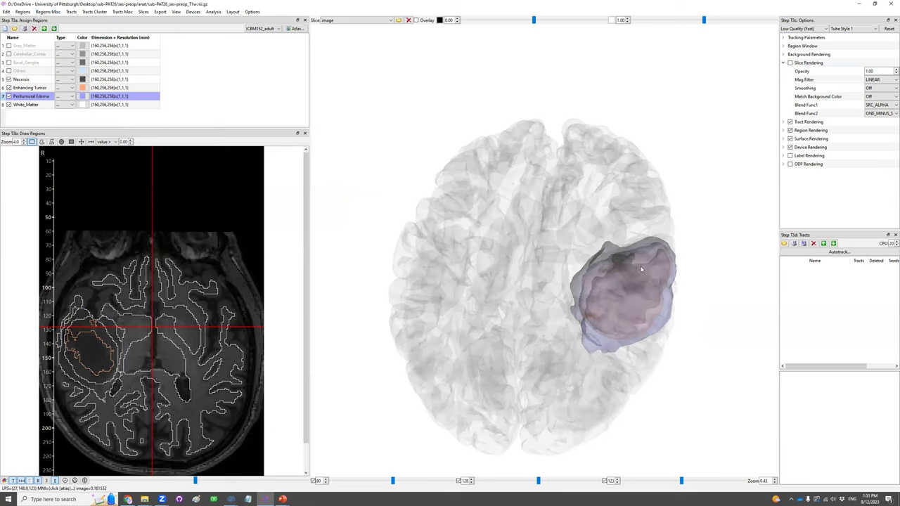
mouse_move(641, 269)
left_mouse_down()
mouse_move(618, 302)
mouse_move(584, 277)
mouse_move(634, 265)
left_mouse_up()
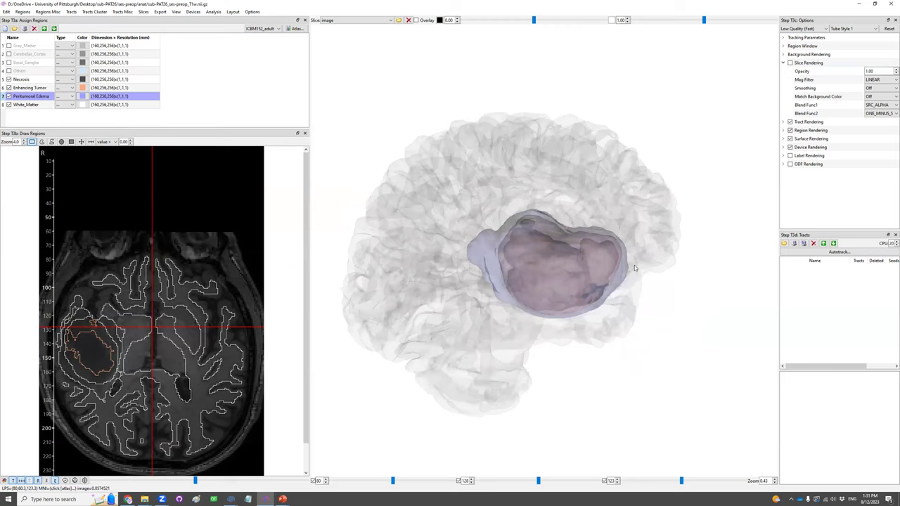
left_click_drag(558, 237, 554, 250)
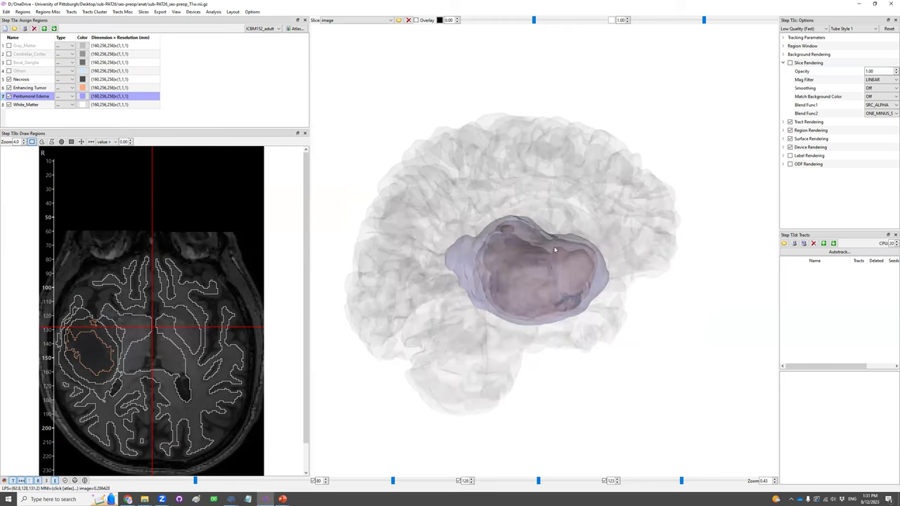